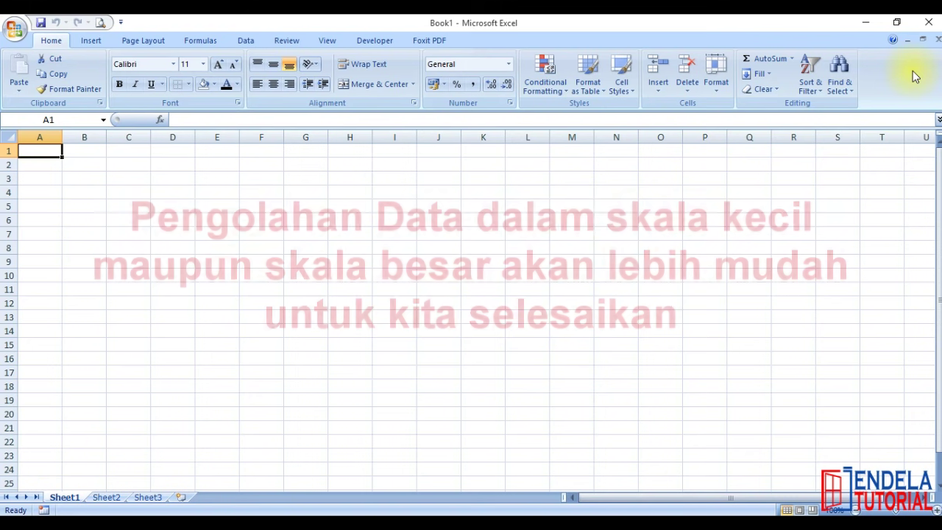
# - Open 'Contoh Rumus dan Soal Vlookup' from the recent workbooks and return to cell A1
pyautogui.click(15, 28)
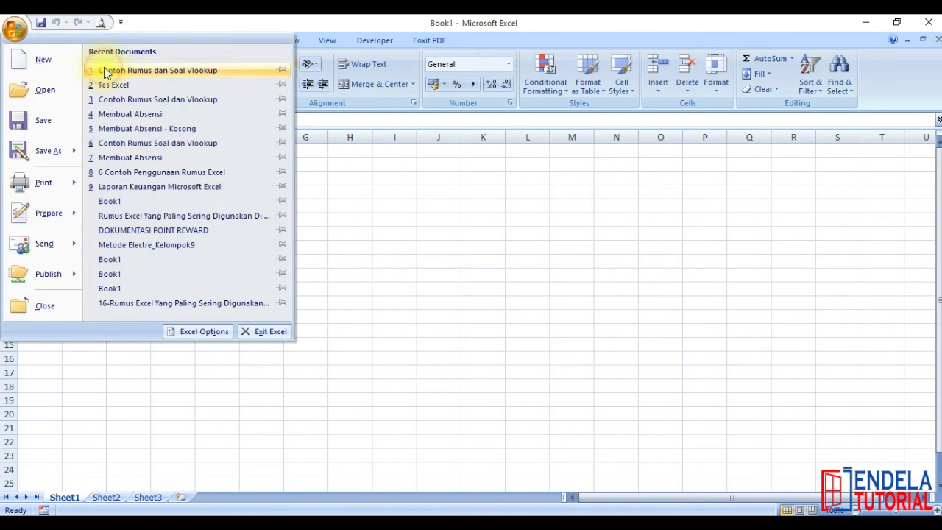
pyautogui.click(104, 70)
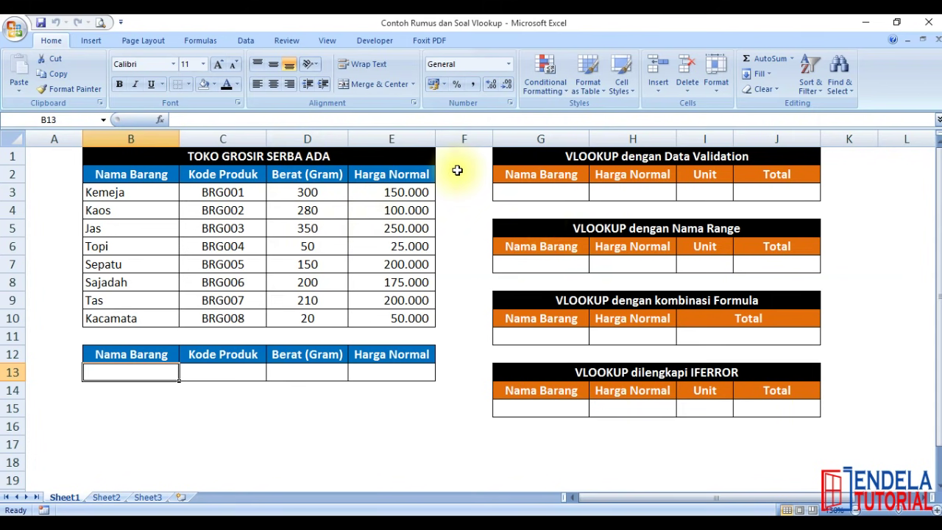
pyautogui.hotkey('ctrl', 'Home')
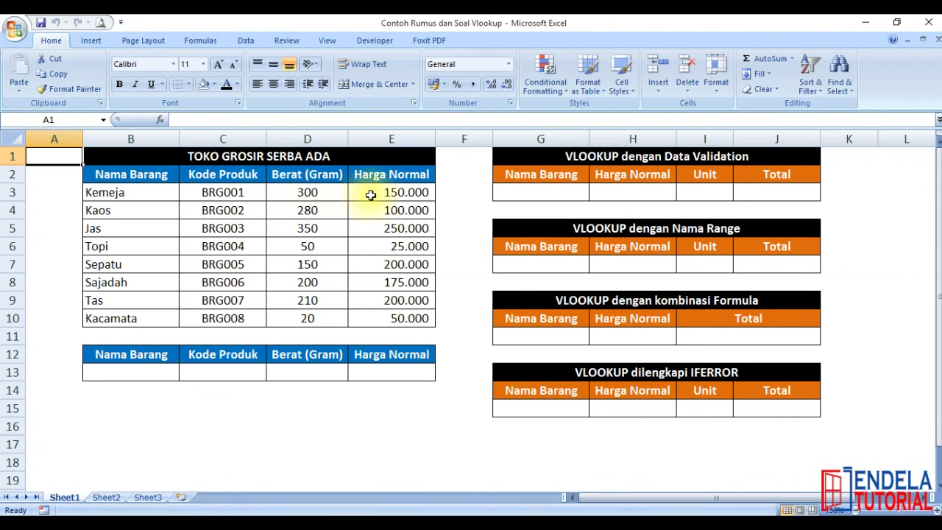
# - Start =VLOOKUP(B13;B3:E10; in C13 with B13 as lookup value
pyautogui.click(198, 371)
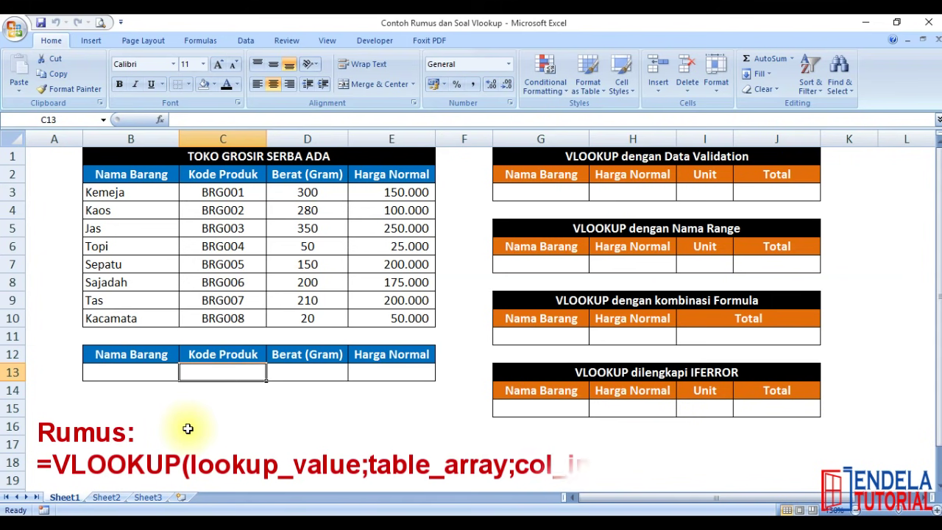
pyautogui.write('=vlo')
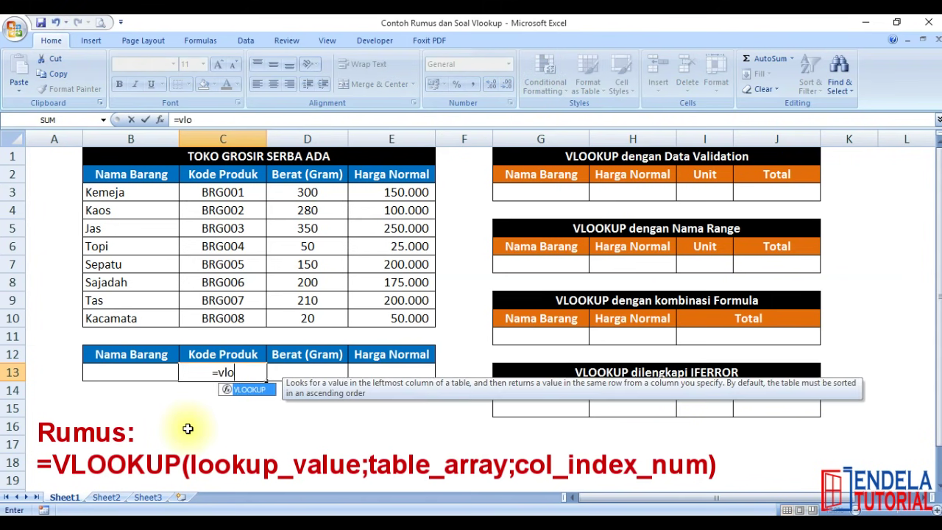
pyautogui.press('Tab')
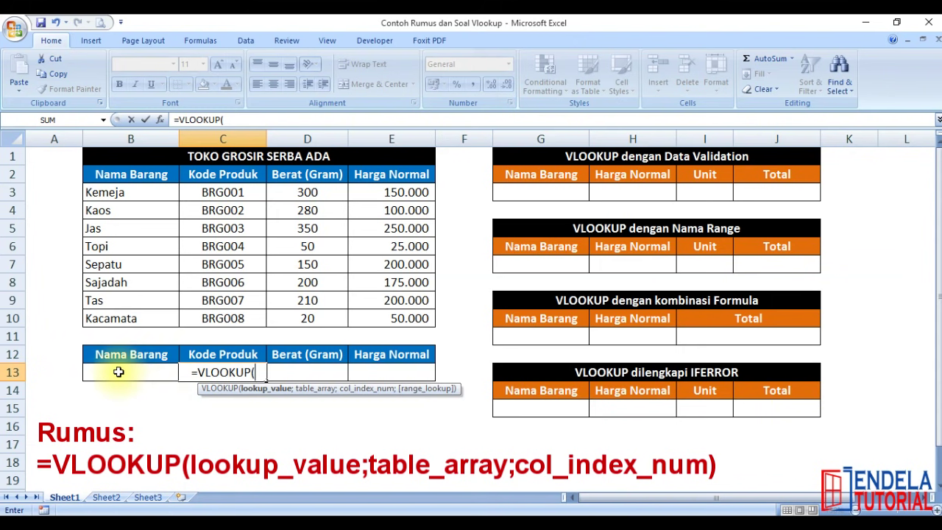
pyautogui.click(119, 371)
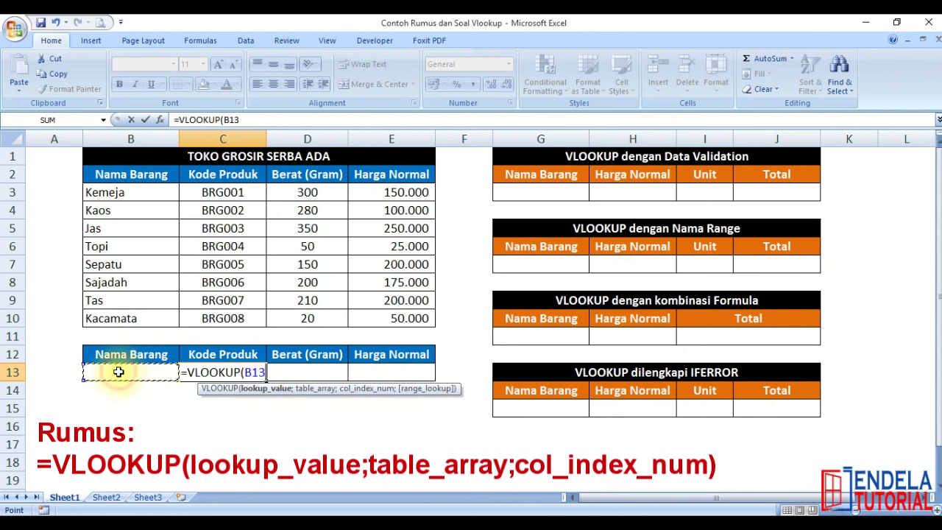
pyautogui.write(';')
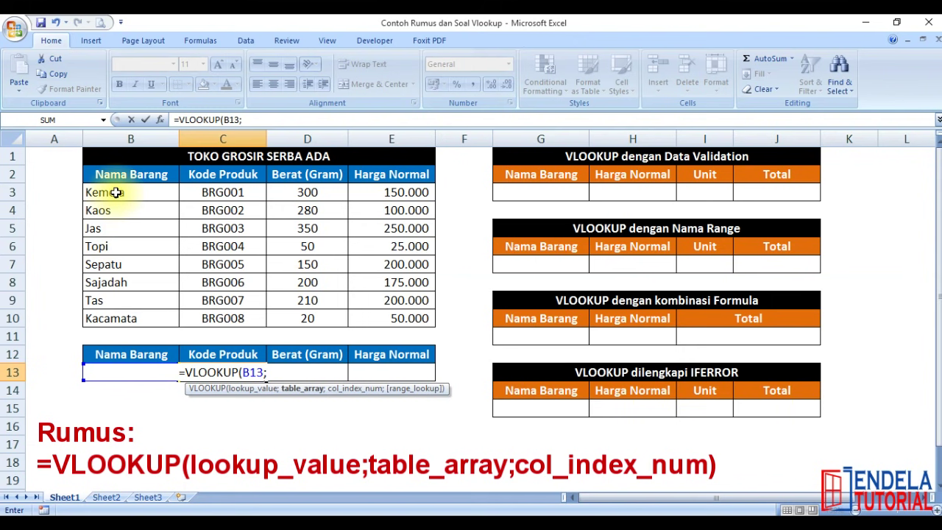
pyautogui.moveTo(115, 192); pyautogui.dragTo(394, 318)
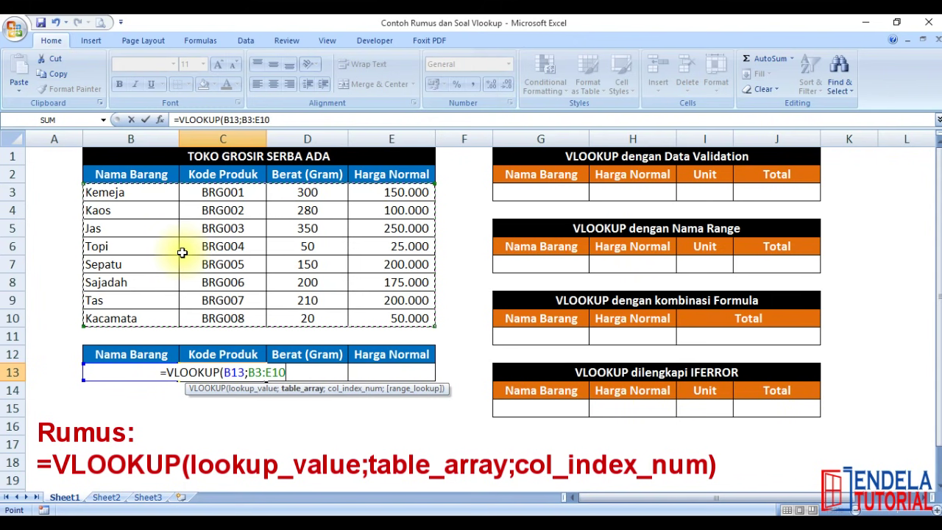
pyautogui.write(';')
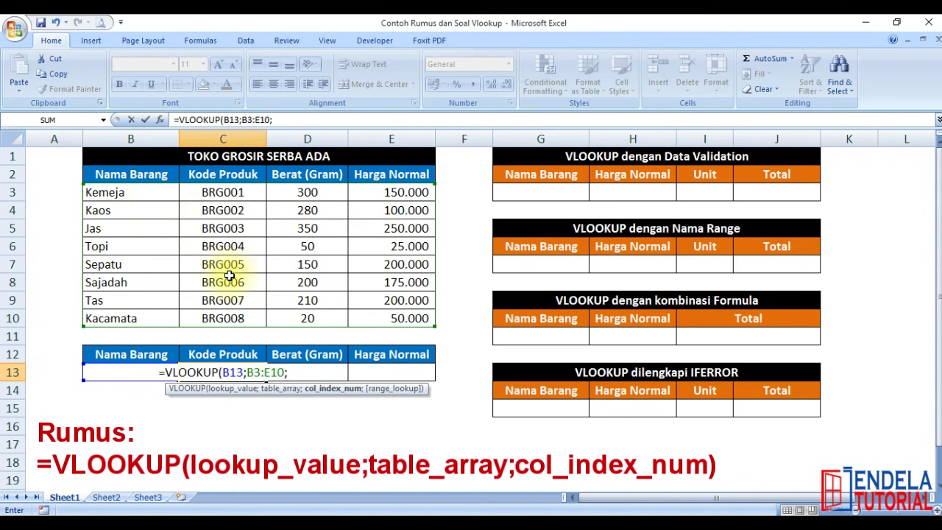
# - Finish the C13 formula with column 2 and FALSE exact match, showing #N/A
pyautogui.write('2')
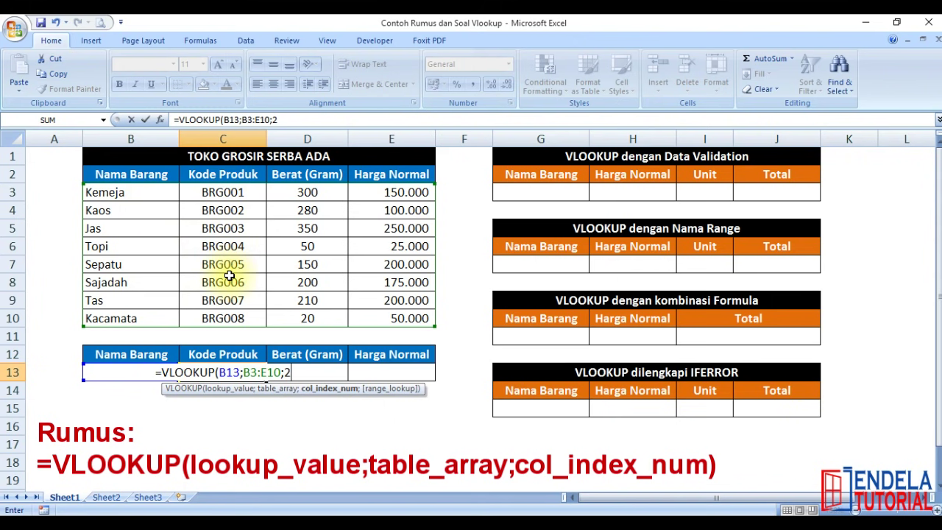
pyautogui.write(';')
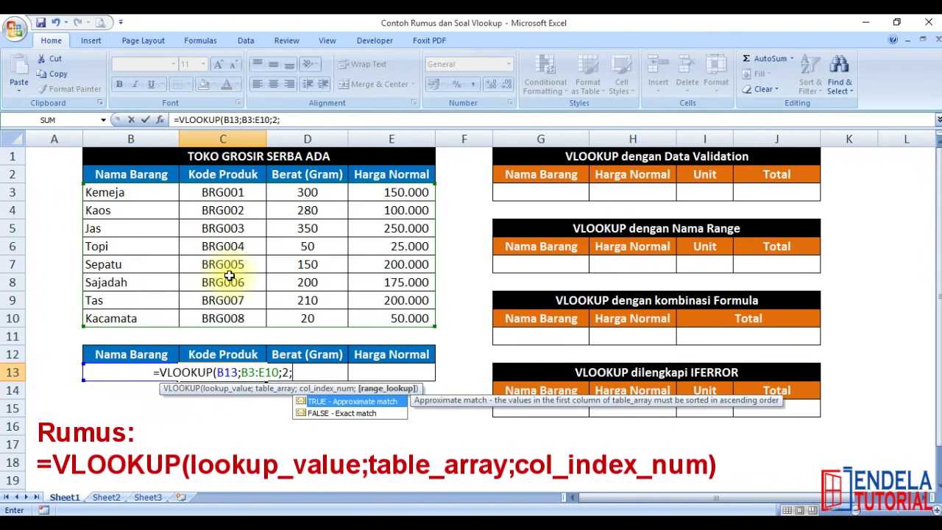
pyautogui.write('0')
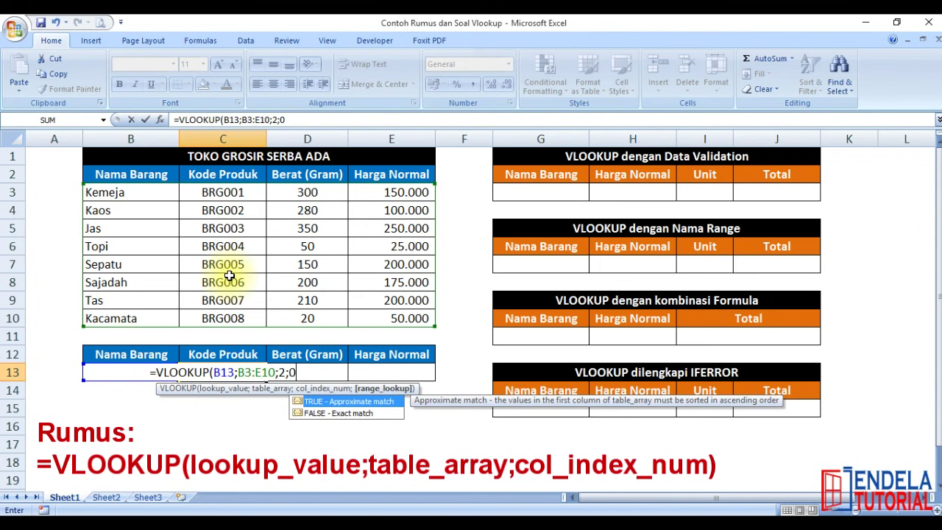
pyautogui.press('BackSpace')
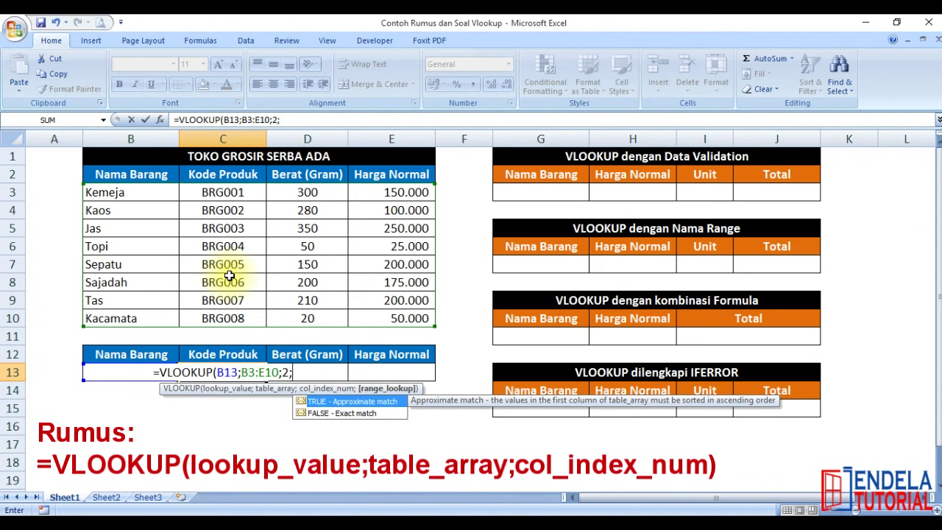
pyautogui.write('TRUE')
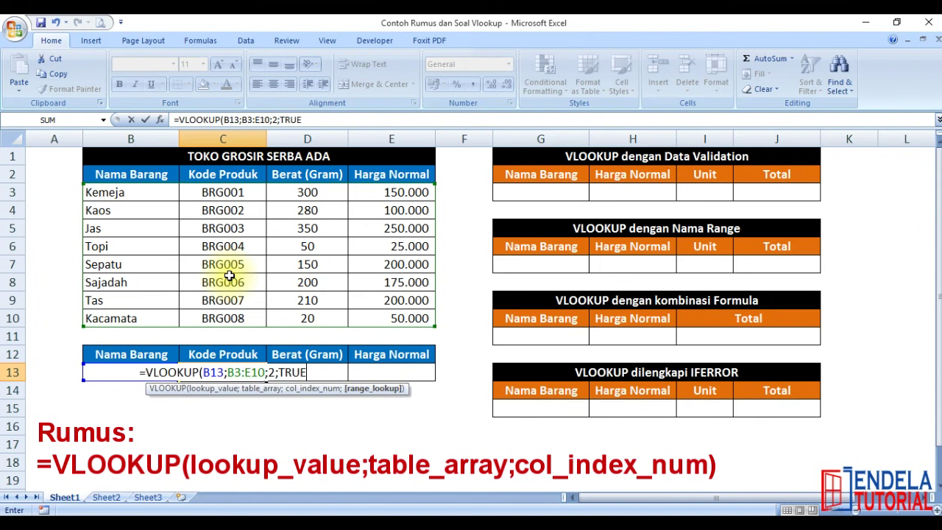
pyautogui.press('BackSpace')
pyautogui.press('BackSpace')
pyautogui.press('BackSpace')
pyautogui.press('BackSpace')
pyautogui.write('false')
pyautogui.press('Down')
pyautogui.press('Tab')
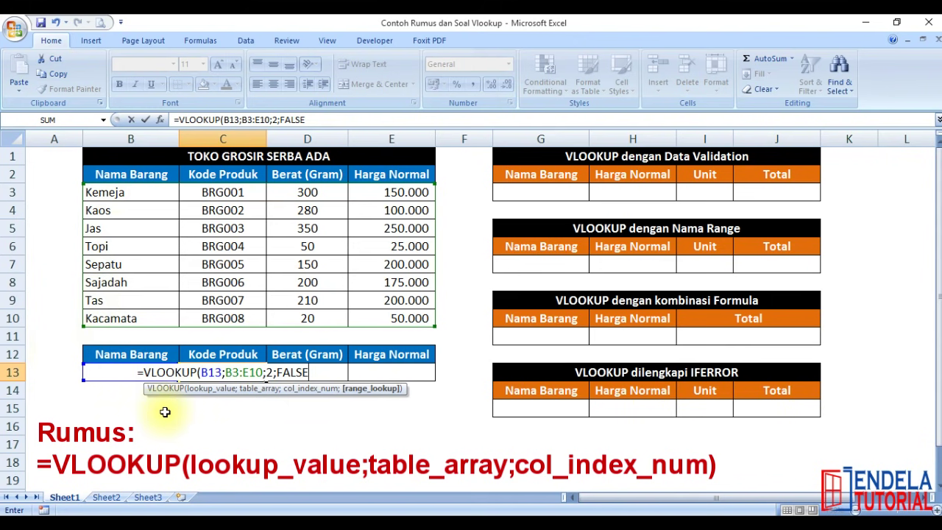
pyautogui.write(')')
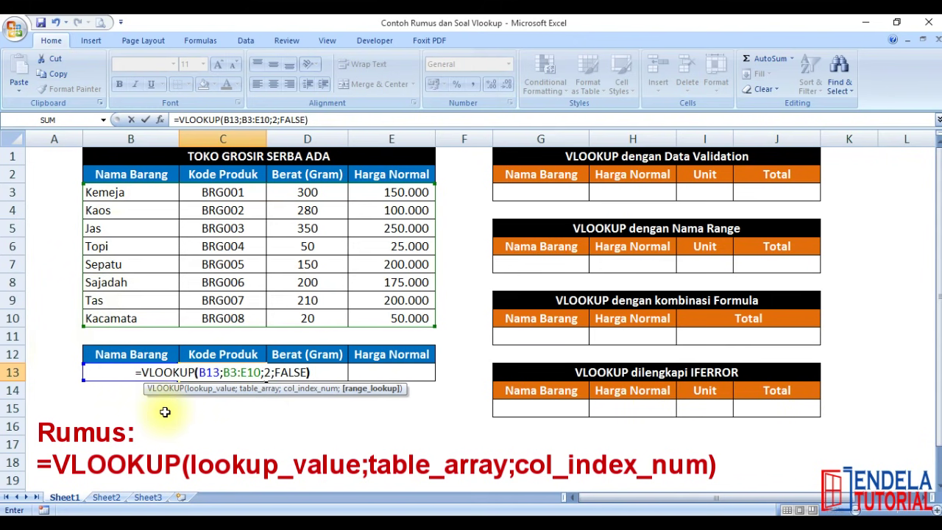
pyautogui.press('Return')
pyautogui.click(215, 371)
pyautogui.click(213, 423)
pyautogui.click(136, 373)
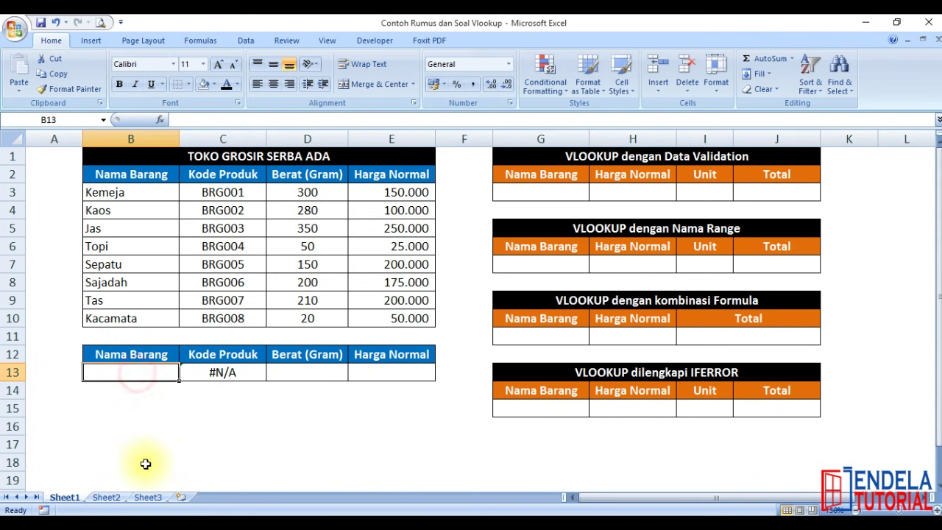
# - Enter Kemeja, then Tas, in B13 so C13 returns BRG007
pyautogui.write('Kemeja')
pyautogui.press('Return')
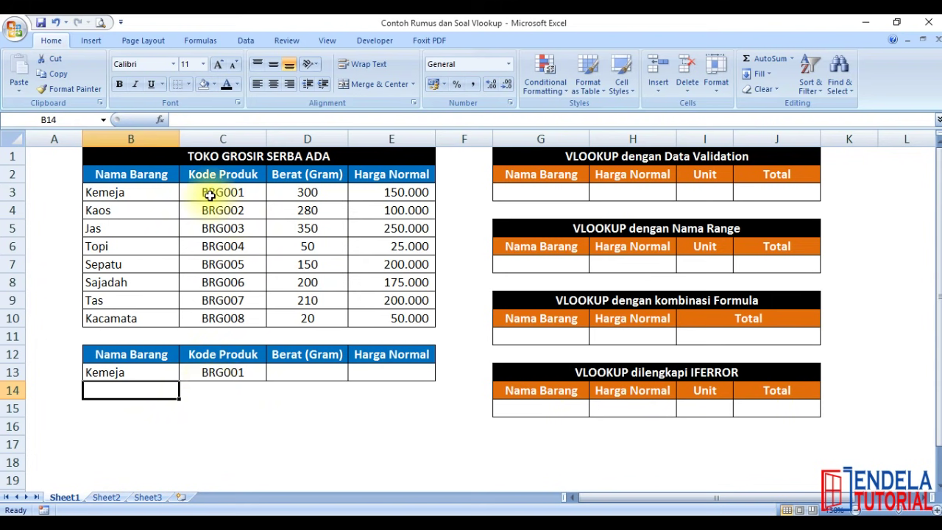
pyautogui.click(157, 372)
pyautogui.write('Tas')
pyautogui.press('Return')
# - Start a VLOOKUP formula in D13
pyautogui.click(305, 372)
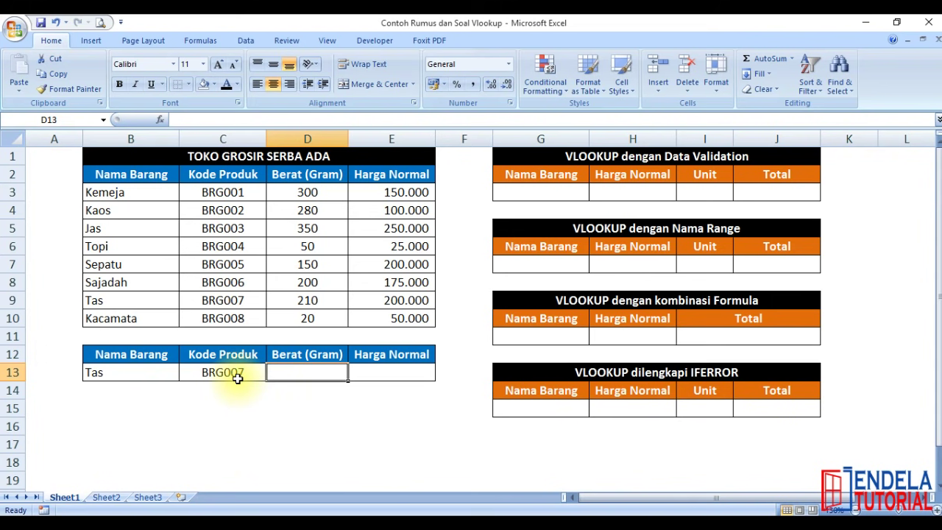
pyautogui.write('=vl')
pyautogui.press('Tab')
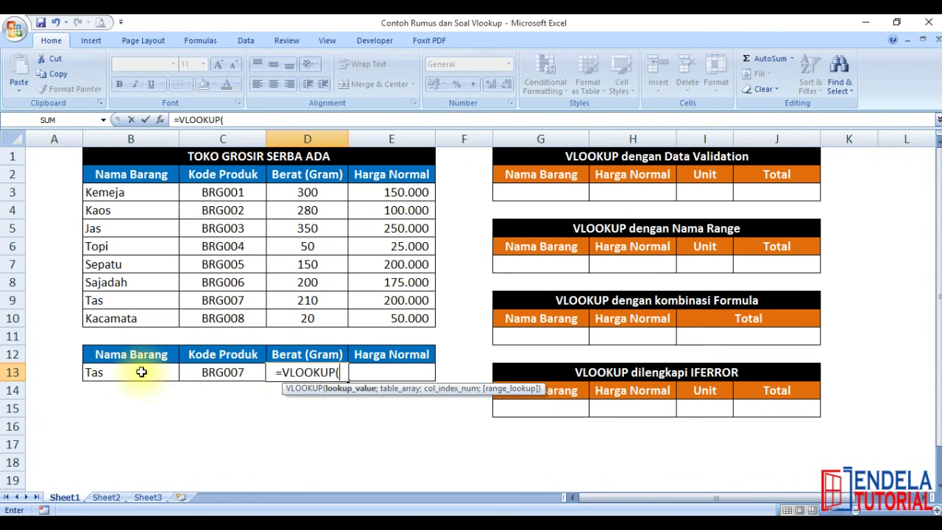
# - Complete D13 as =VLOOKUP(B13;B3:E10;3;FALSE), returning weight 210
pyautogui.click(141, 373)
pyautogui.write(';')
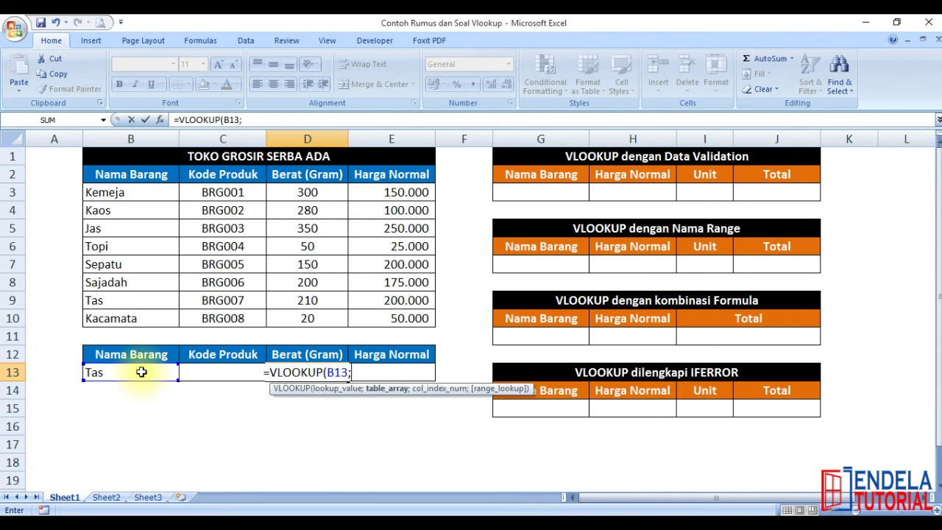
pyautogui.moveTo(137, 229); pyautogui.dragTo(403, 321)
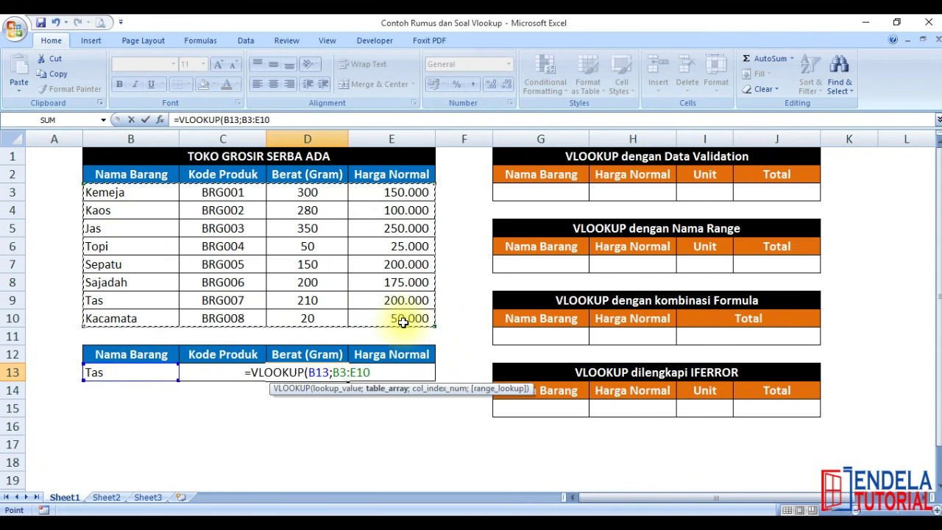
pyautogui.write(';')
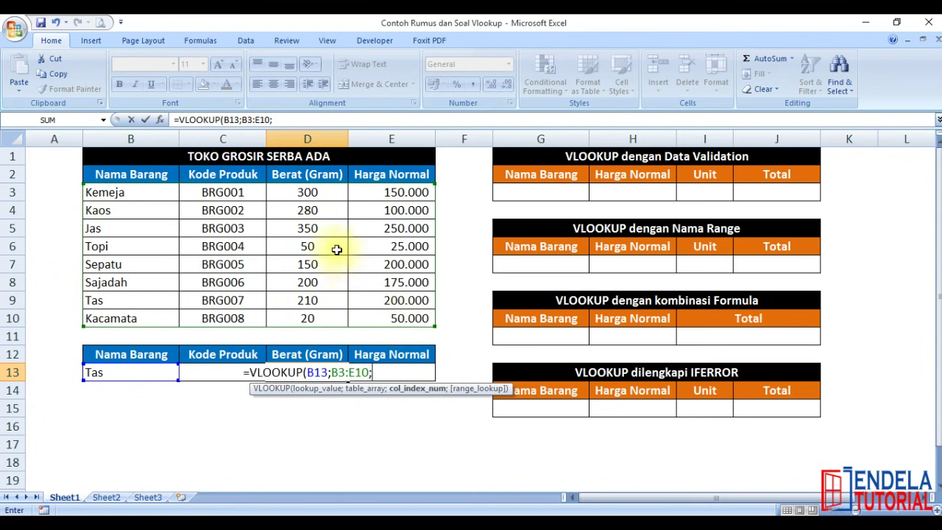
pyautogui.write('3;false')
pyautogui.press('Down')
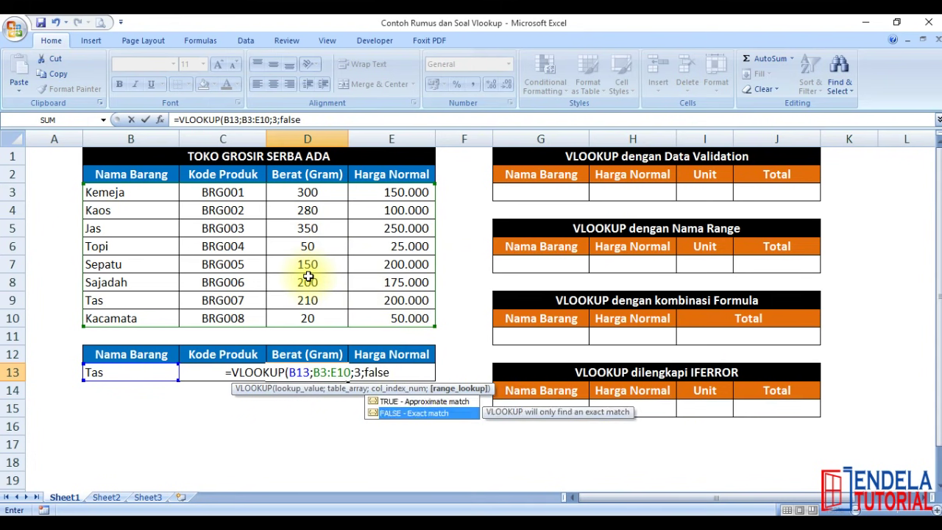
pyautogui.press('Tab')
pyautogui.write(')')
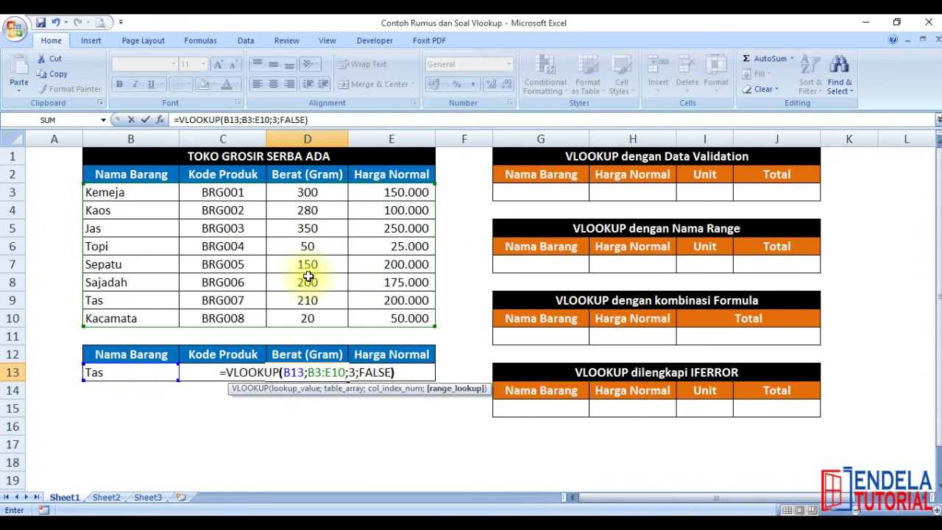
pyautogui.press('Return')
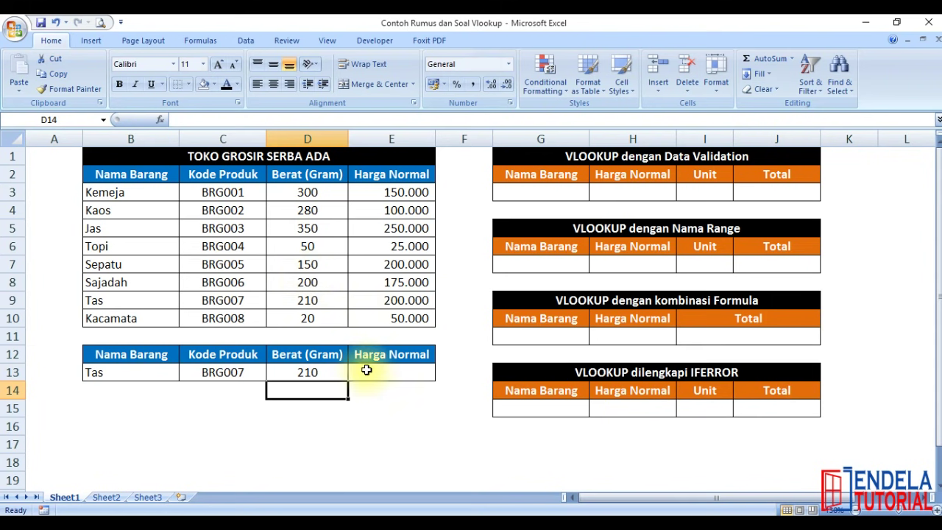
# - Enter =VLOOKUP(B13;B3:E10;4;FALSE) in E13 to return the Harga Normal 200000
pyautogui.click(370, 371)
pyautogui.write('=vlo')
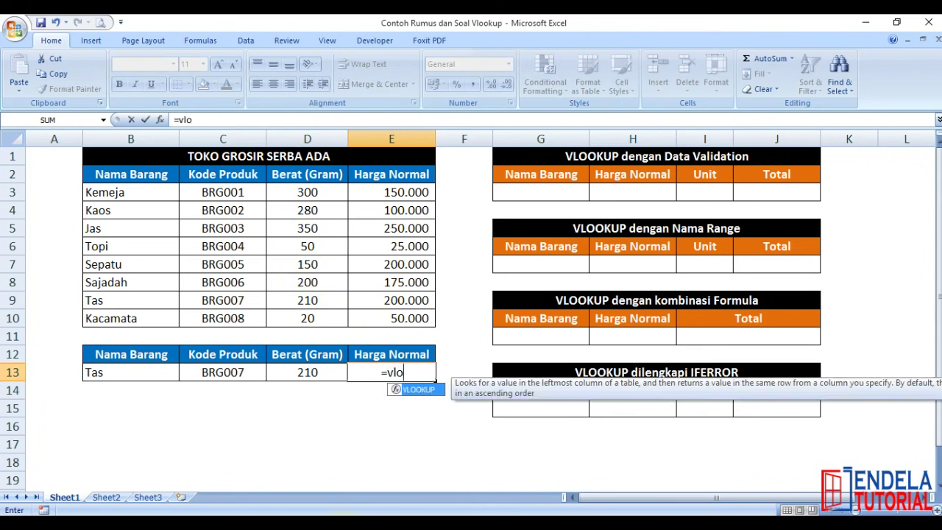
pyautogui.press('Tab')
pyautogui.click(140, 375)
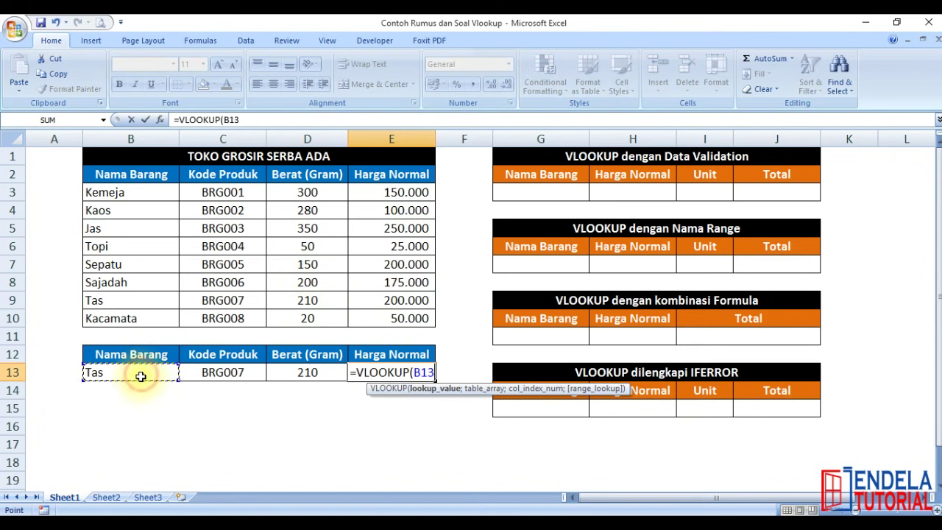
pyautogui.write(';')
pyautogui.moveTo(100, 190); pyautogui.dragTo(415, 318)
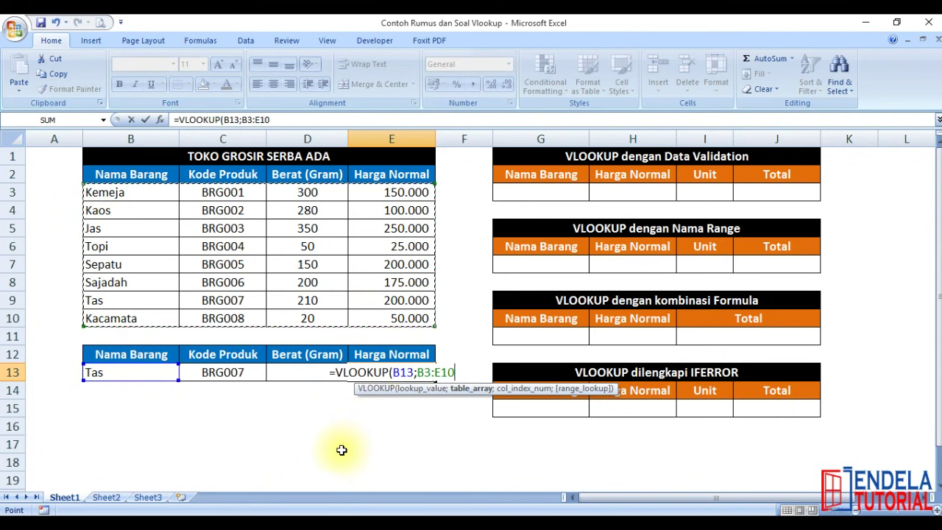
pyautogui.write(';')
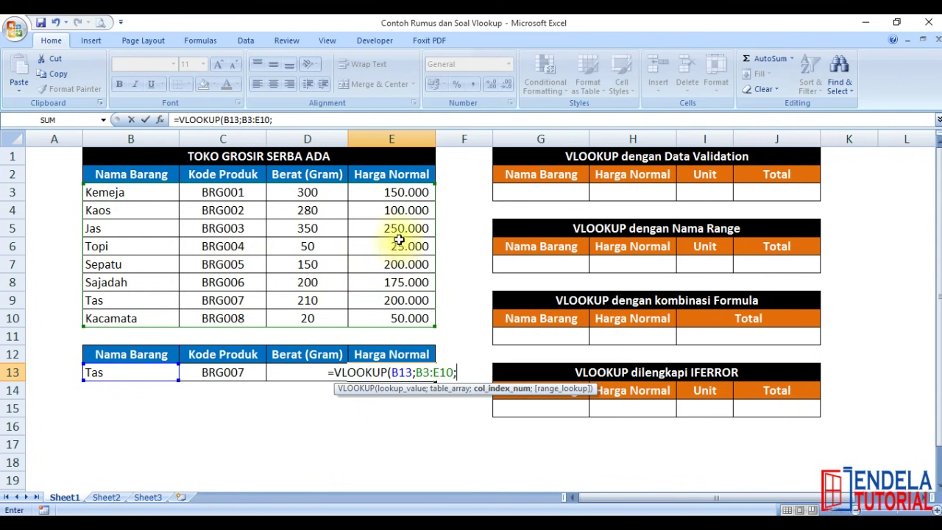
pyautogui.write('4')
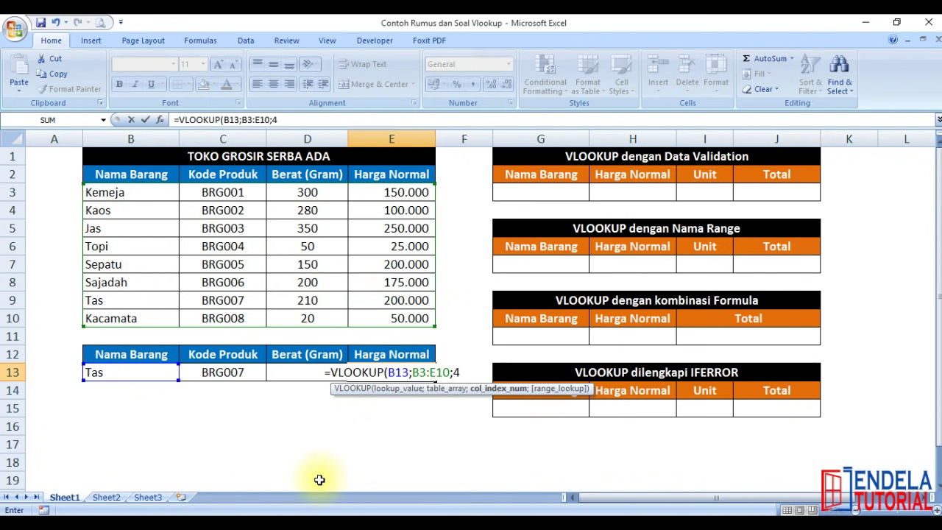
pyautogui.write(';false')
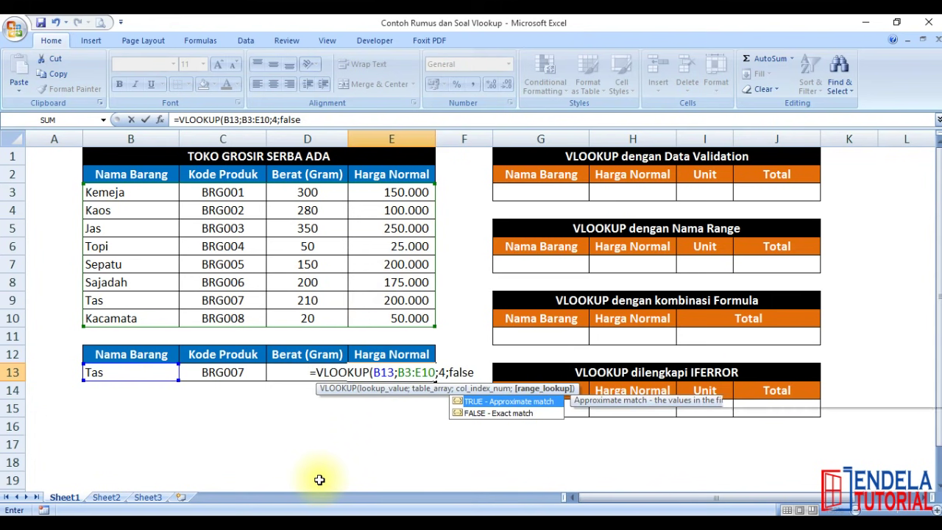
pyautogui.press('Down')
pyautogui.press('Tab')
pyautogui.write(')')
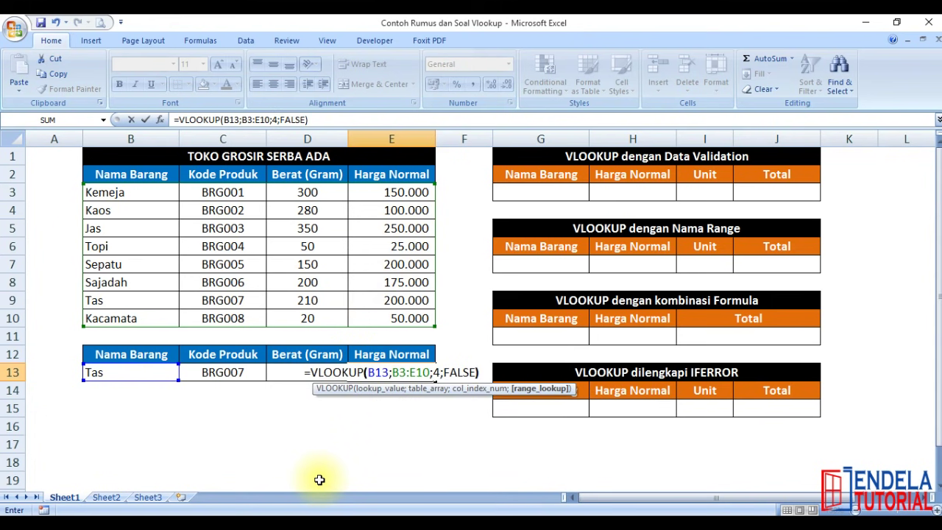
pyautogui.press('Return')
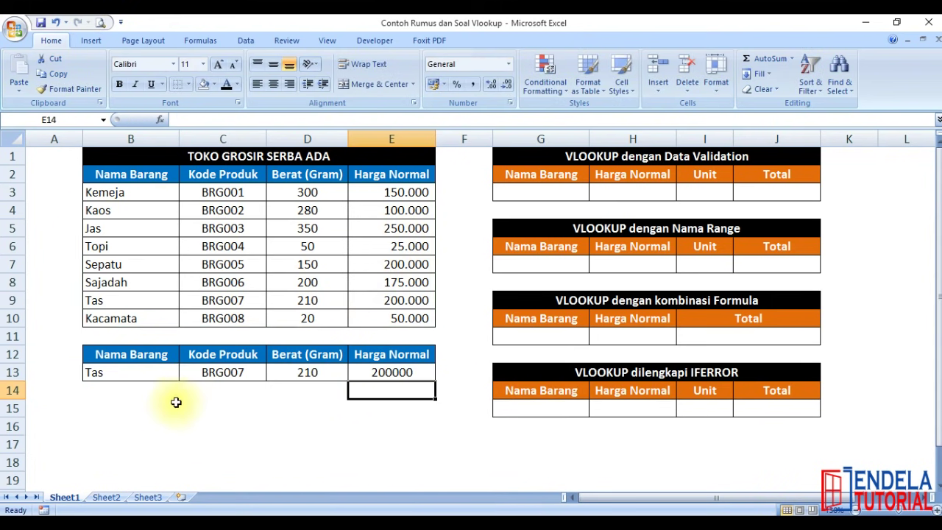
pyautogui.click(115, 373)
# - Try Sepatu and Topi as item names in B13 to watch the lookup row update
pyautogui.write('Sepatu')
pyautogui.press('Return')
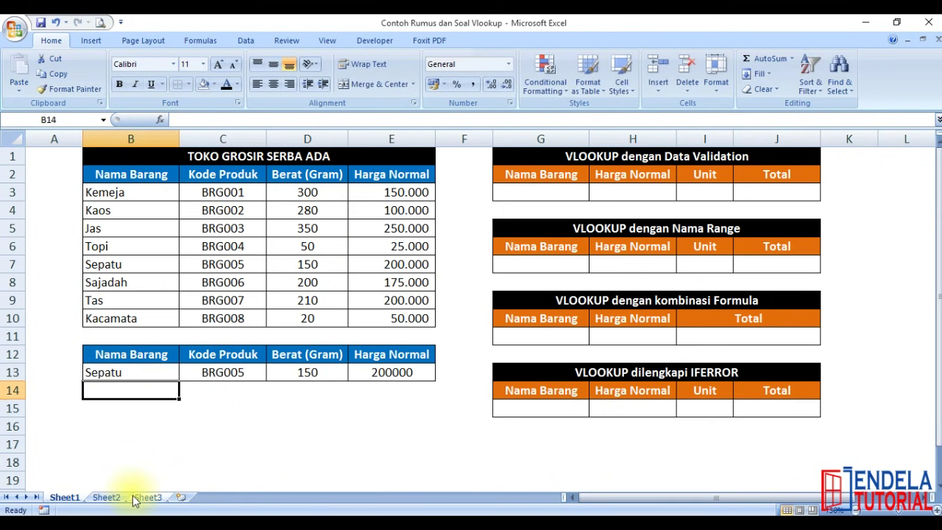
pyautogui.press('Up')
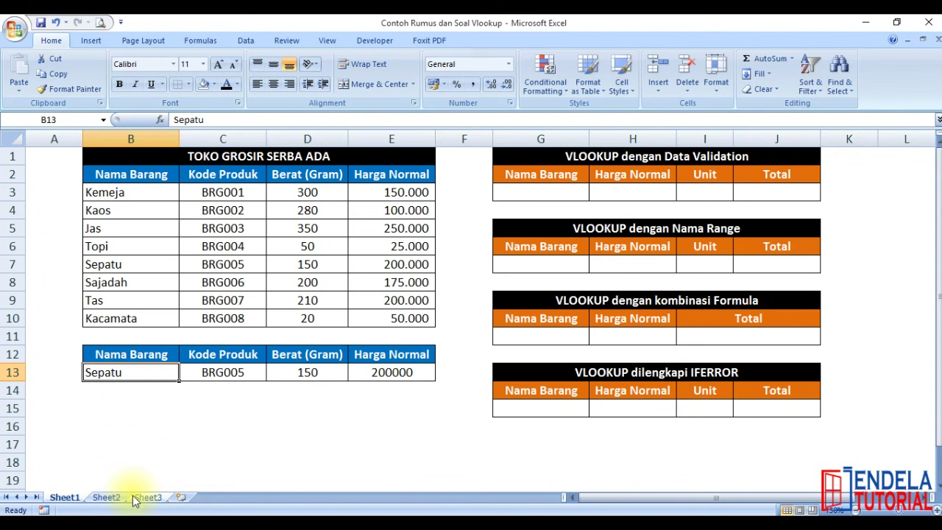
pyautogui.write('Topi')
pyautogui.press('Return')
pyautogui.press('Return')
pyautogui.press('Up')
pyautogui.press('Up')
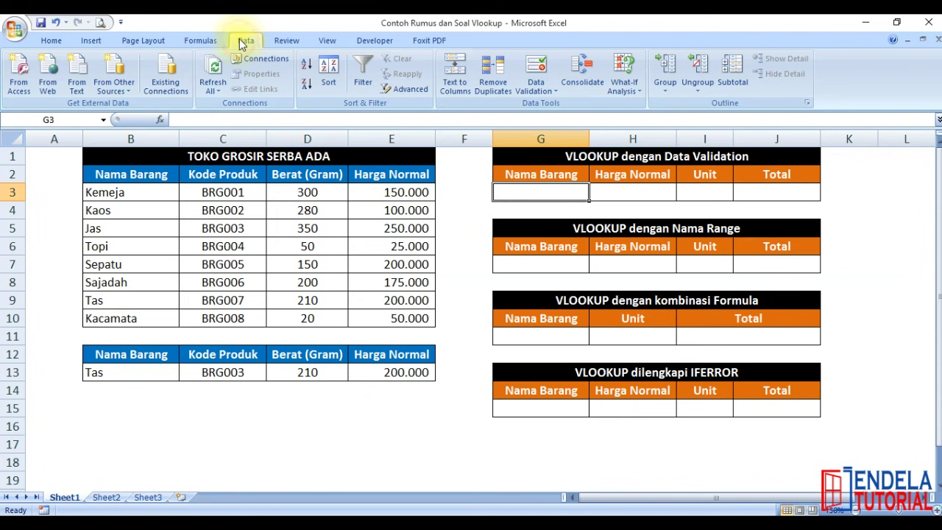
# - Give G3 List data validation with source =$B$3:$B$10
pyautogui.click(541, 92)
pyautogui.click(543, 107)
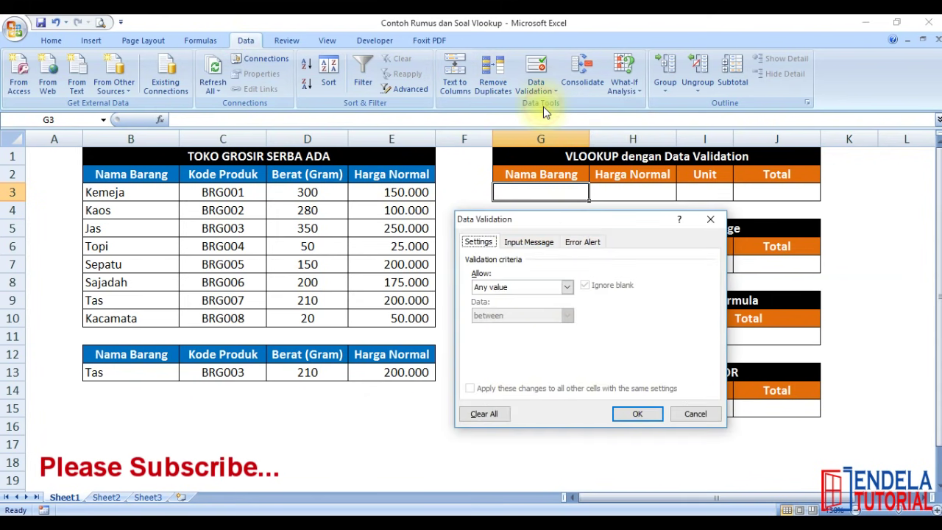
pyautogui.moveTo(545, 217); pyautogui.dragTo(536, 235)
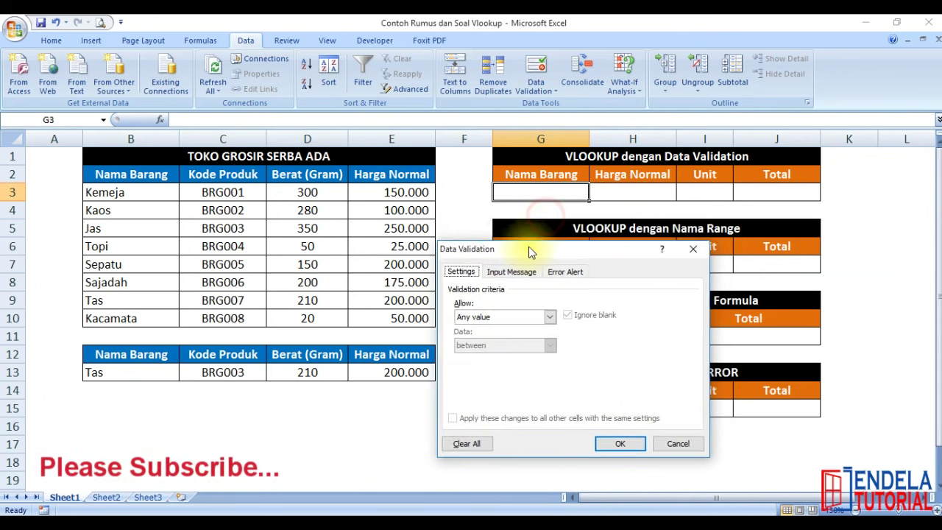
pyautogui.click(494, 305)
pyautogui.click(481, 346)
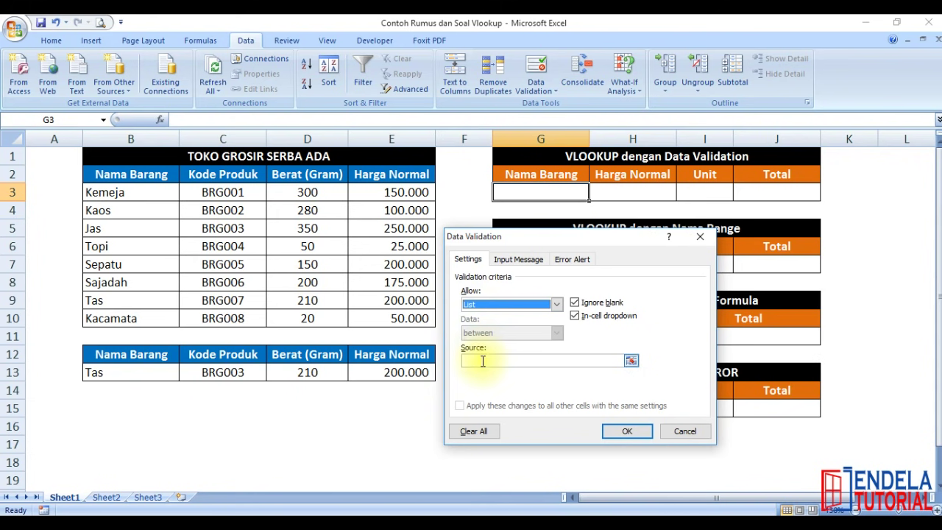
pyautogui.click(482, 361)
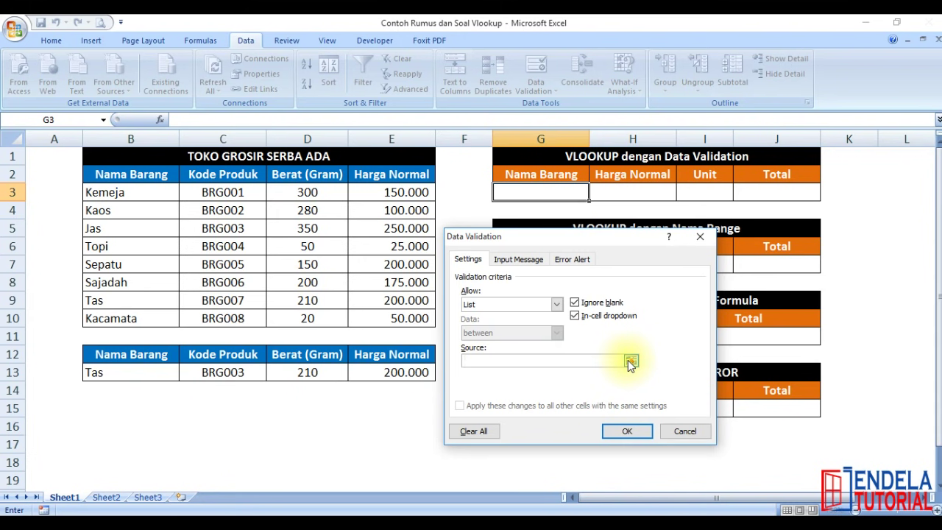
pyautogui.click(631, 360)
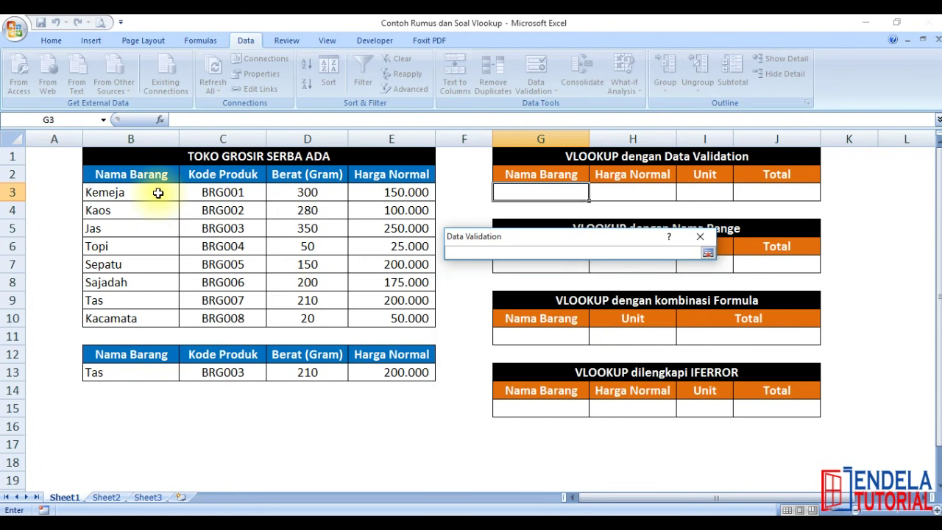
pyautogui.moveTo(157, 192); pyautogui.dragTo(156, 317)
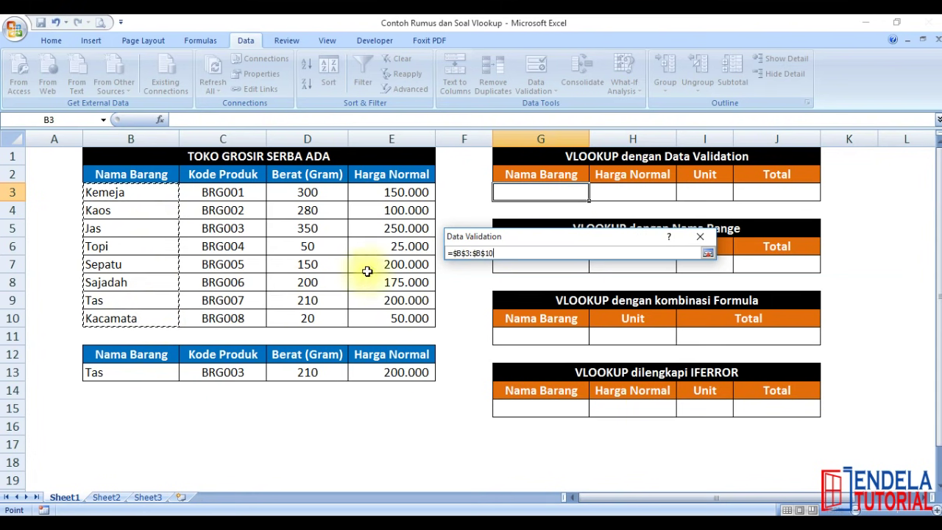
pyautogui.click(706, 254)
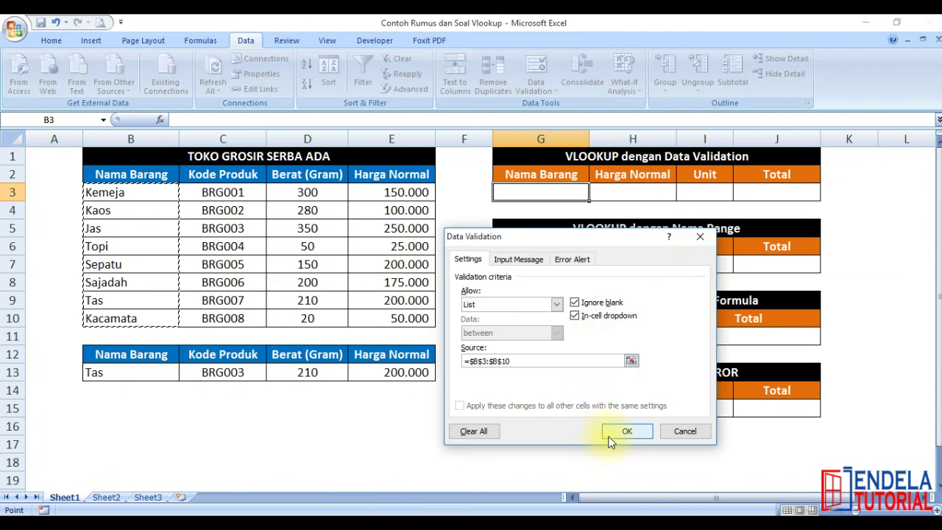
pyautogui.click(628, 432)
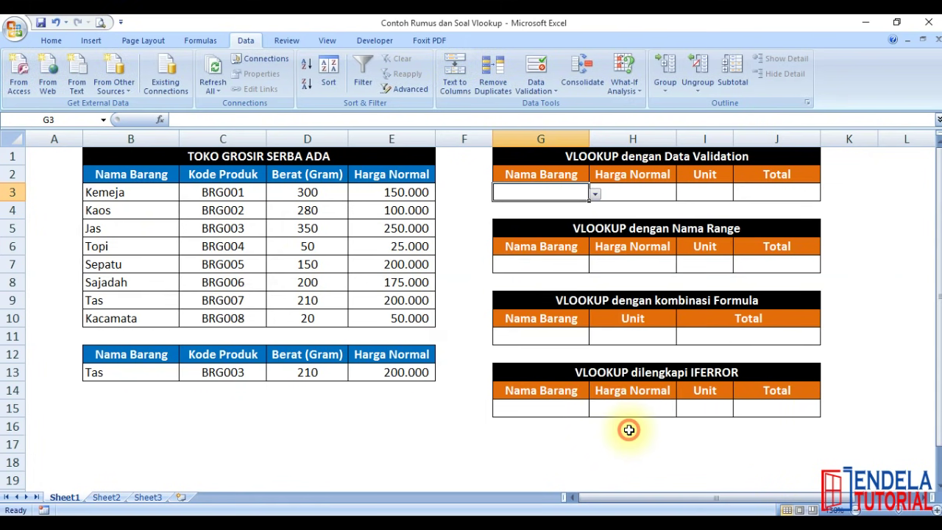
# - Pick Kaos, Tas, Topi and Sepatu from G3's dropdown, then type Kemejaa
pyautogui.click(595, 194)
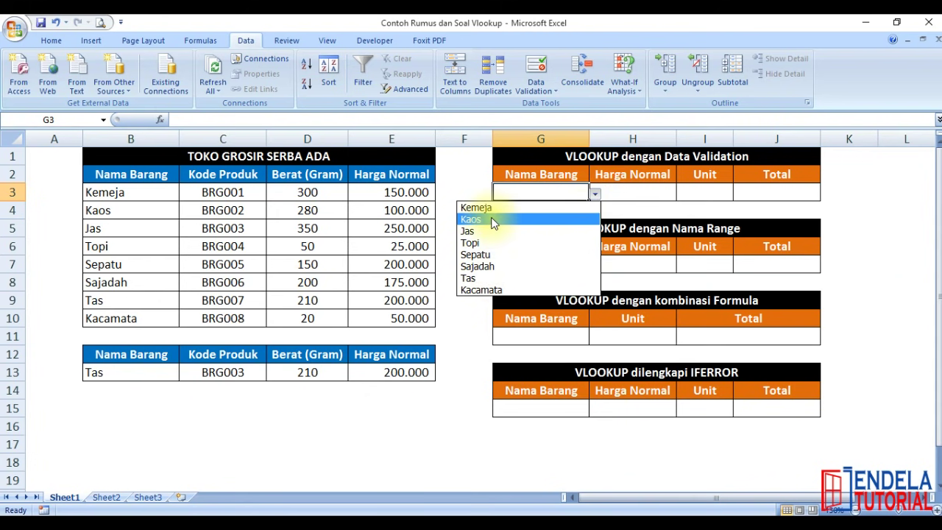
pyautogui.click(489, 218)
pyautogui.click(595, 195)
pyautogui.click(537, 278)
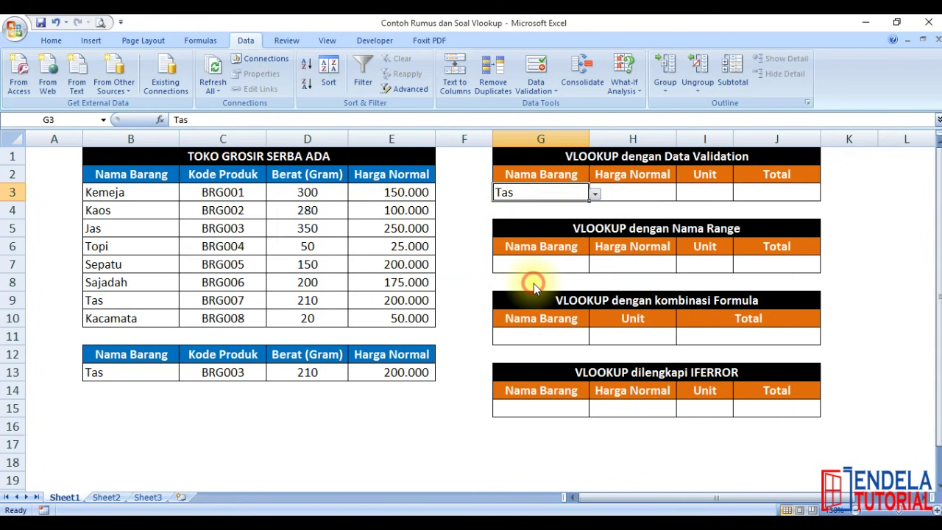
pyautogui.click(595, 193)
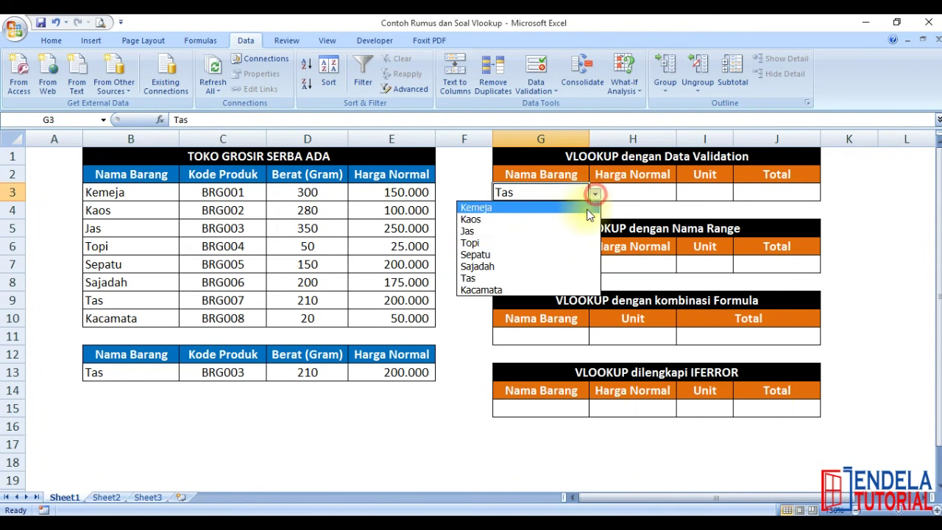
pyautogui.click(560, 244)
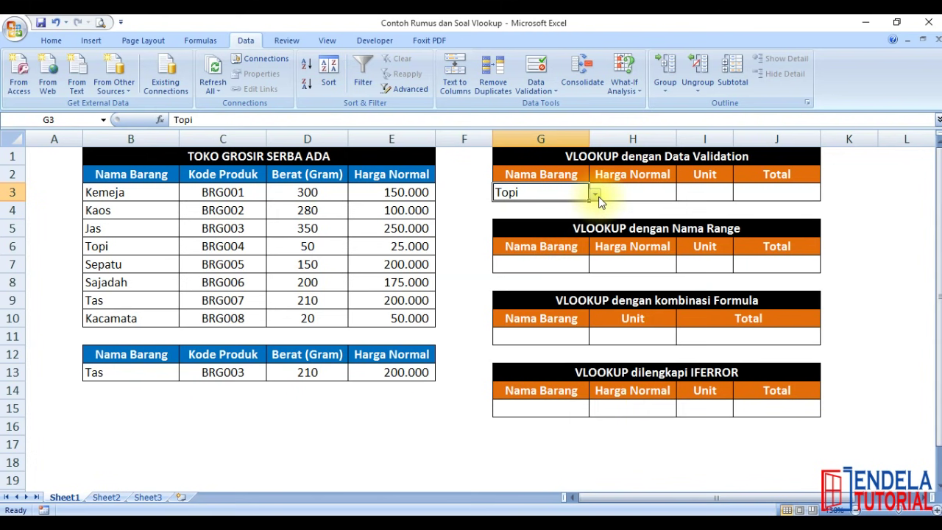
pyautogui.click(596, 195)
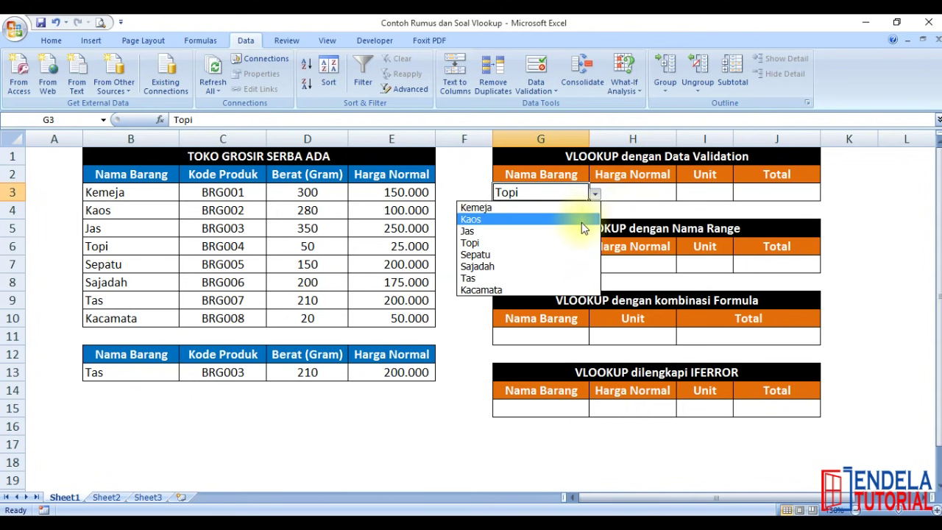
pyautogui.click(565, 257)
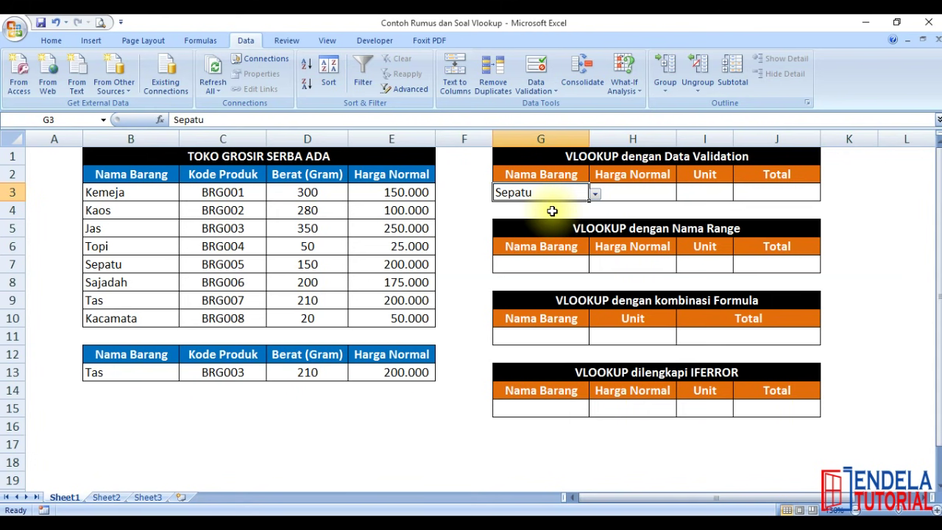
pyautogui.write('Kemejaa')
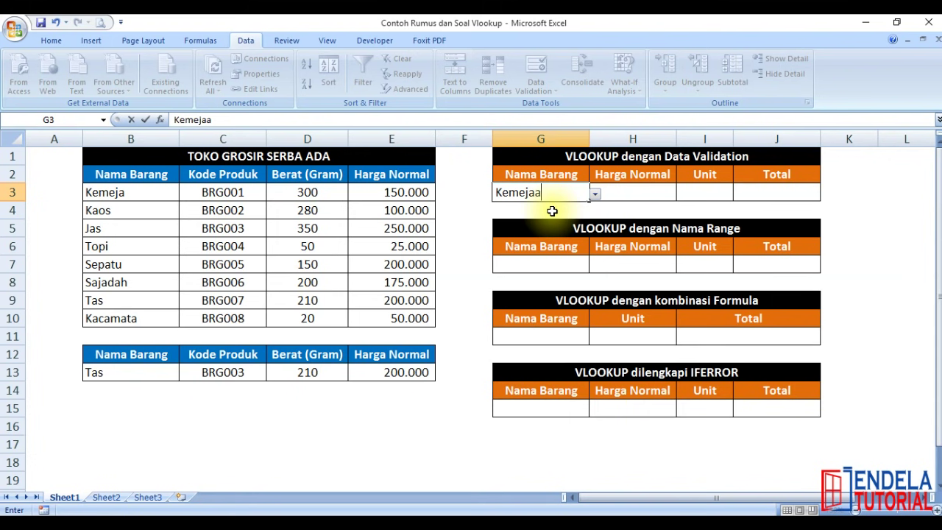
# - Submit invalid entries Kemejaa and 'dfsdfdsf' in G3 and cancel each rejection
pyautogui.press('Return')
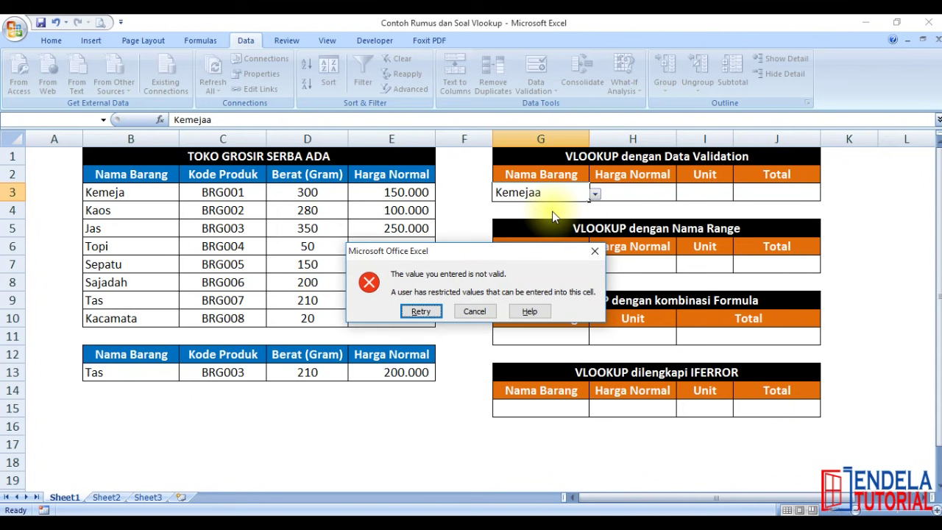
pyautogui.click(477, 311)
pyautogui.write('dfsdfdsf')
pyautogui.press('Return')
pyautogui.press('Return')
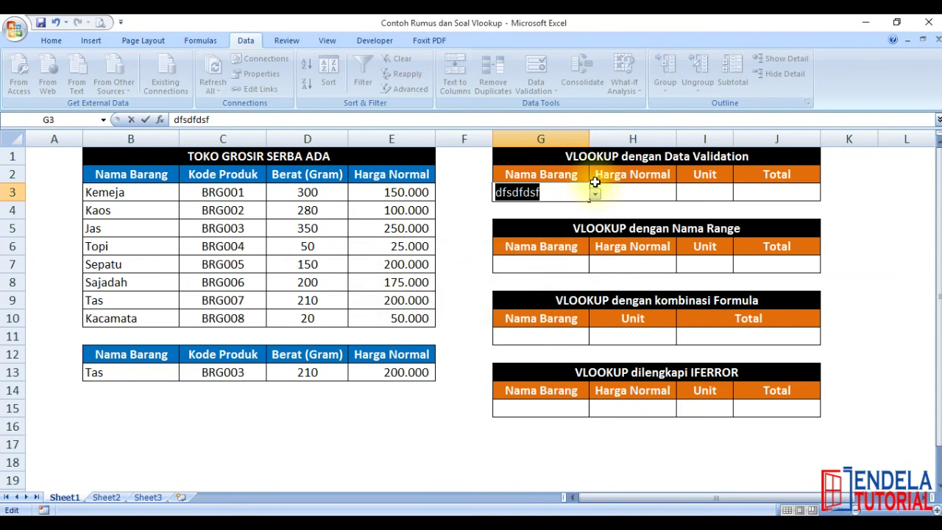
pyautogui.press('Return')
pyautogui.click(475, 310)
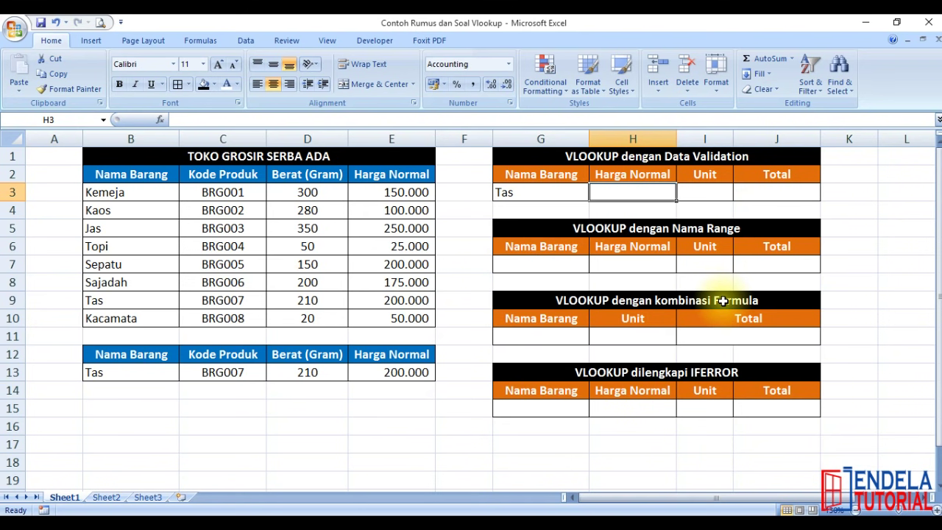
# - Enter =VLOOKUP(G3;B3:E10;4;FALSE) in H3, returning 200.000 for Tas
pyautogui.write('=')
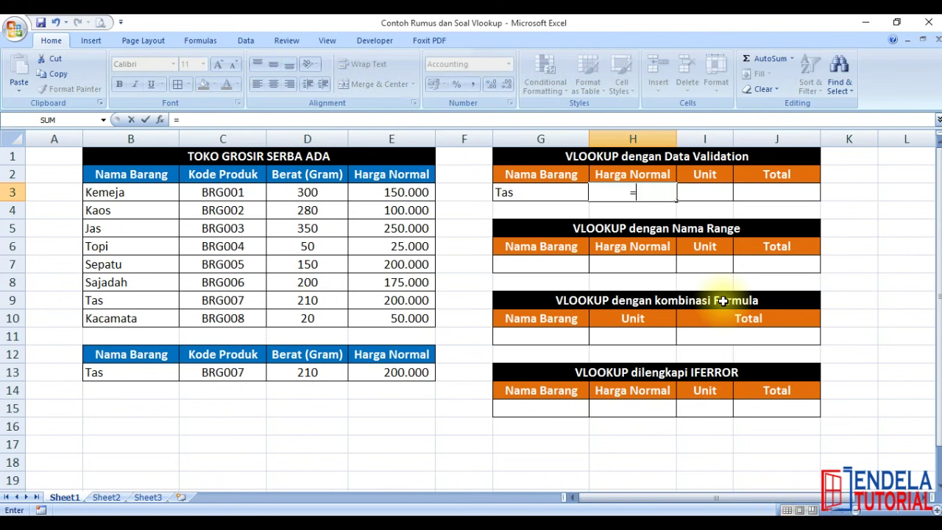
pyautogui.write('vl')
pyautogui.press('Tab')
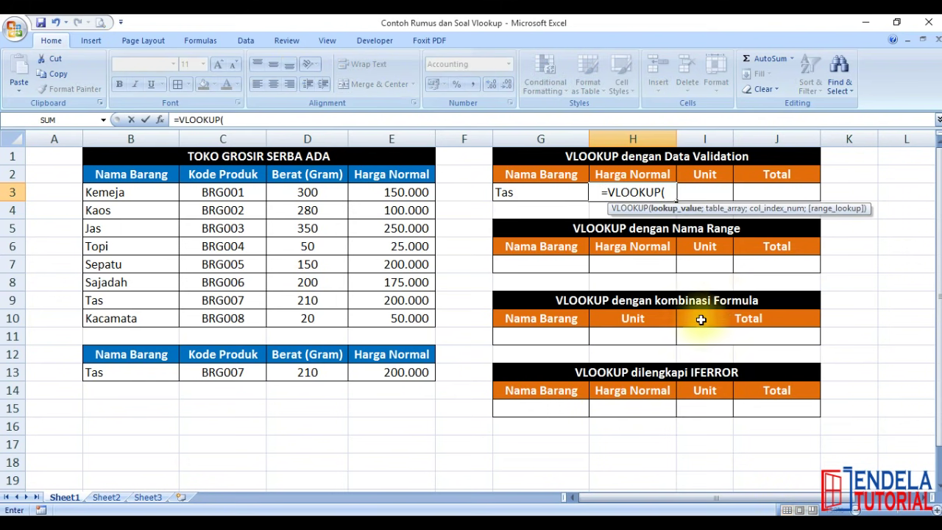
pyautogui.click(543, 193)
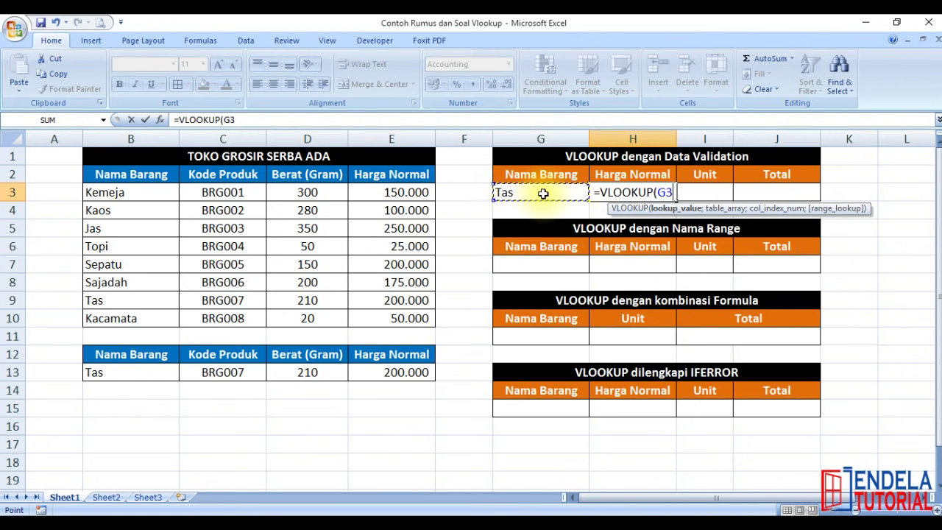
pyautogui.write(';')
pyautogui.moveTo(154, 193); pyautogui.dragTo(389, 316)
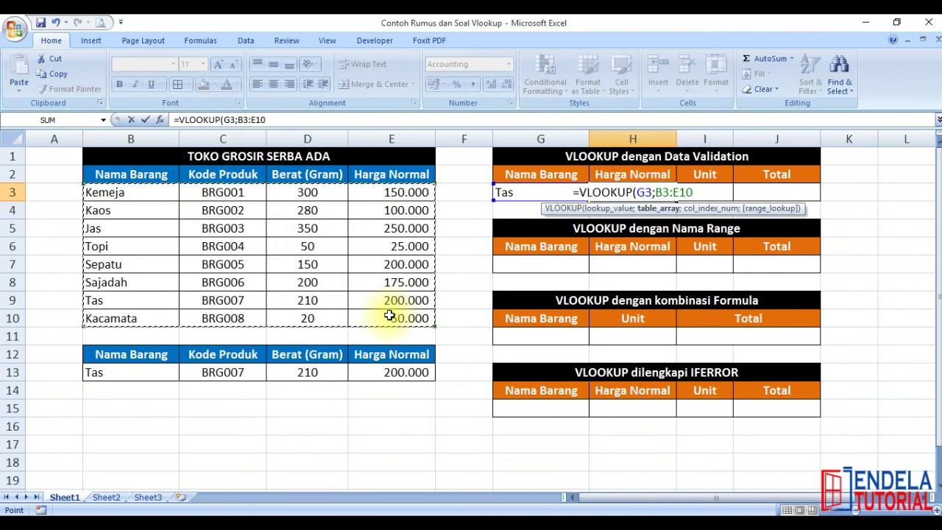
pyautogui.write(';')
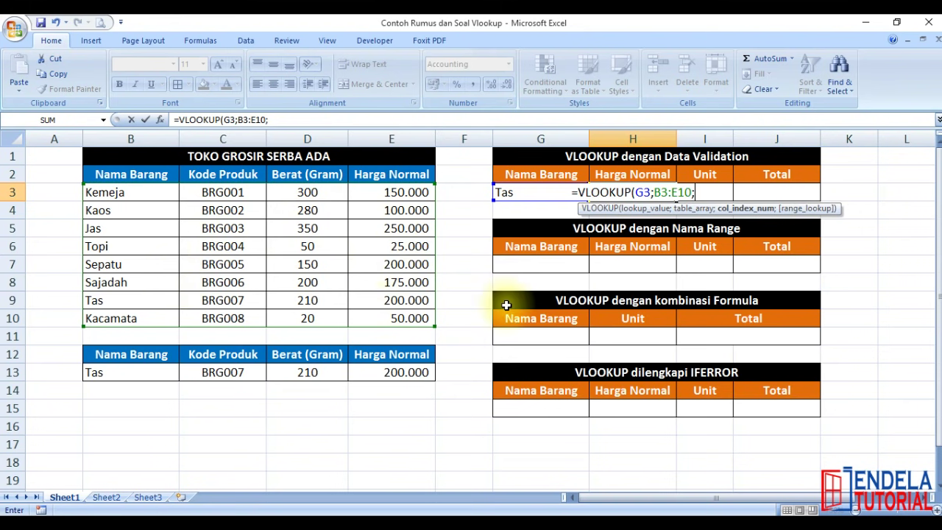
pyautogui.write('4')
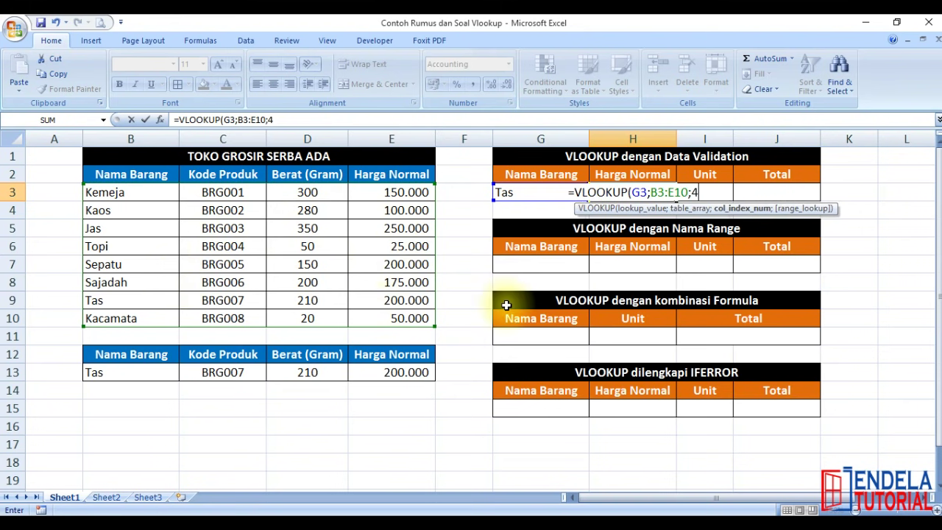
pyautogui.write(';false)')
pyautogui.press('Return')
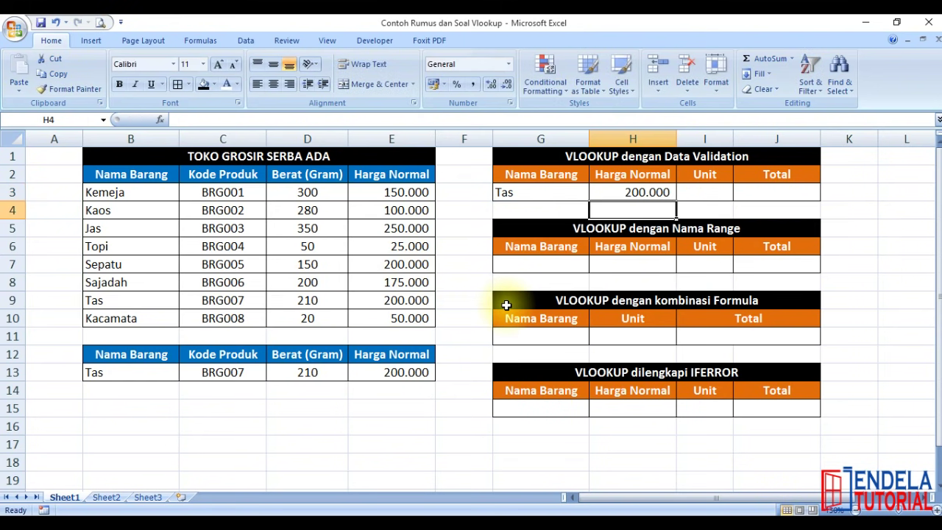
pyautogui.click(684, 193)
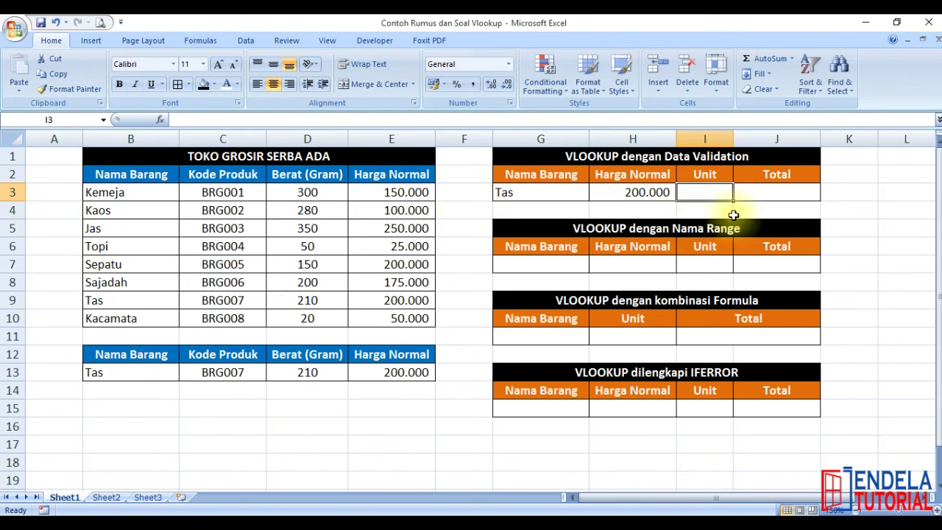
pyautogui.click(759, 192)
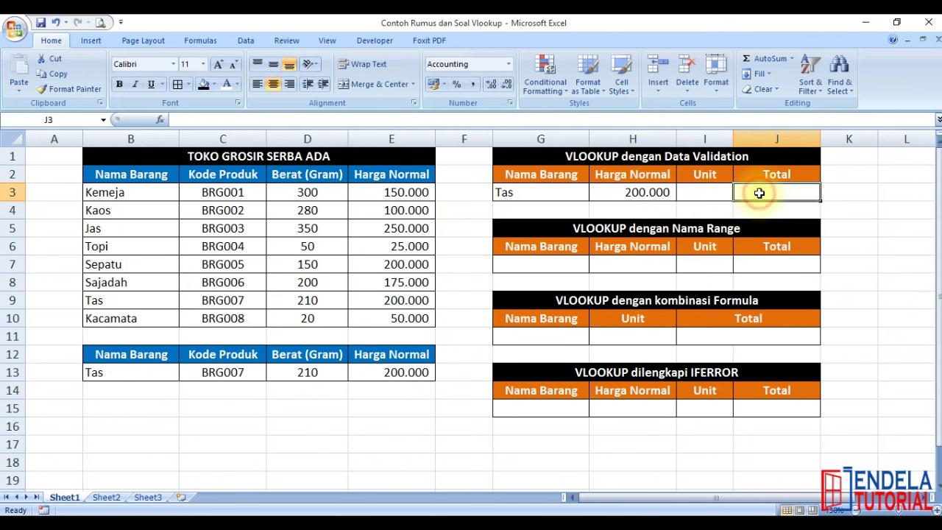
# - Enter the Total formula =H3*I3 in J3
pyautogui.write('=')
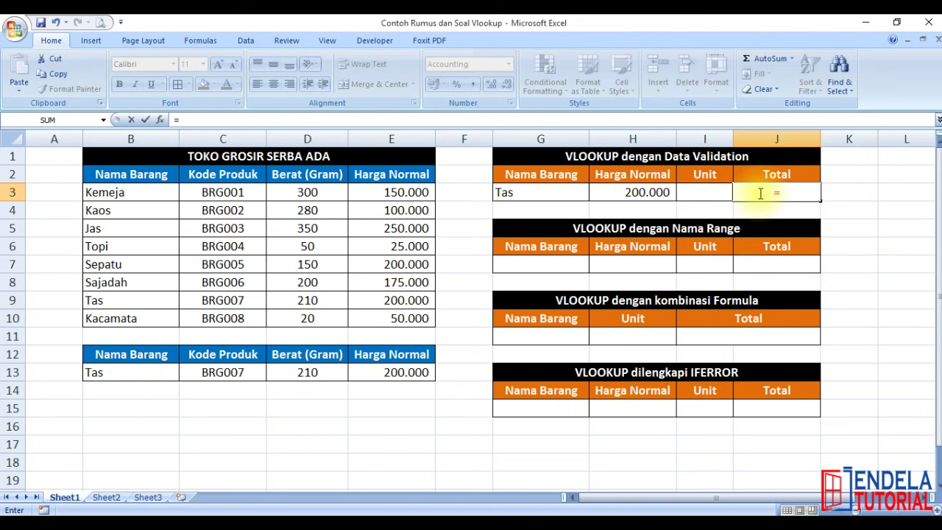
pyautogui.click(616, 192)
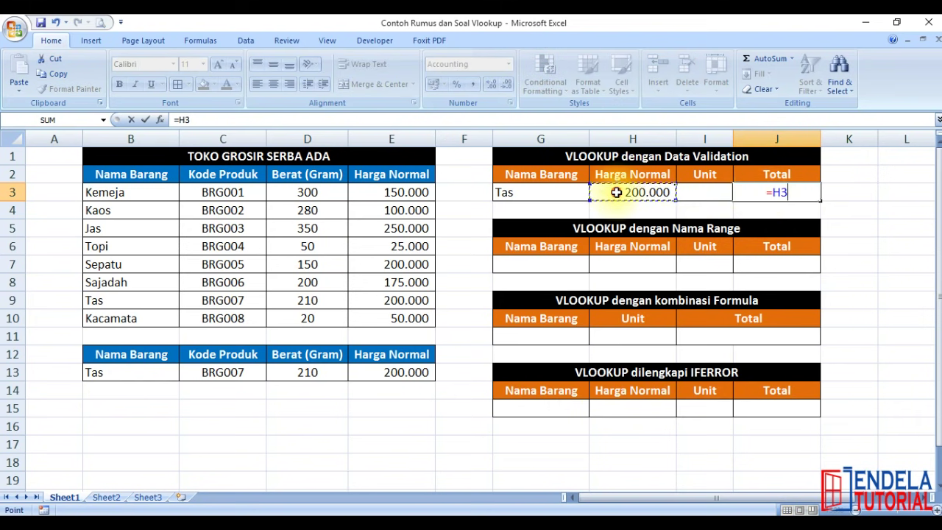
pyautogui.write('*')
pyautogui.click(692, 193)
pyautogui.press('Return')
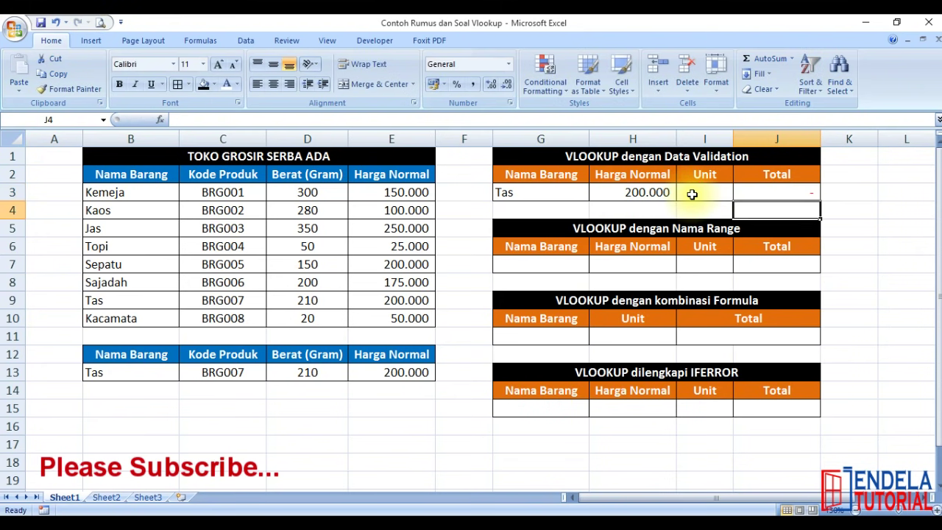
# - Set Unit in I3 to 4, giving a Total of 800.000
pyautogui.click(691, 193)
pyautogui.write('4')
pyautogui.press('Return')
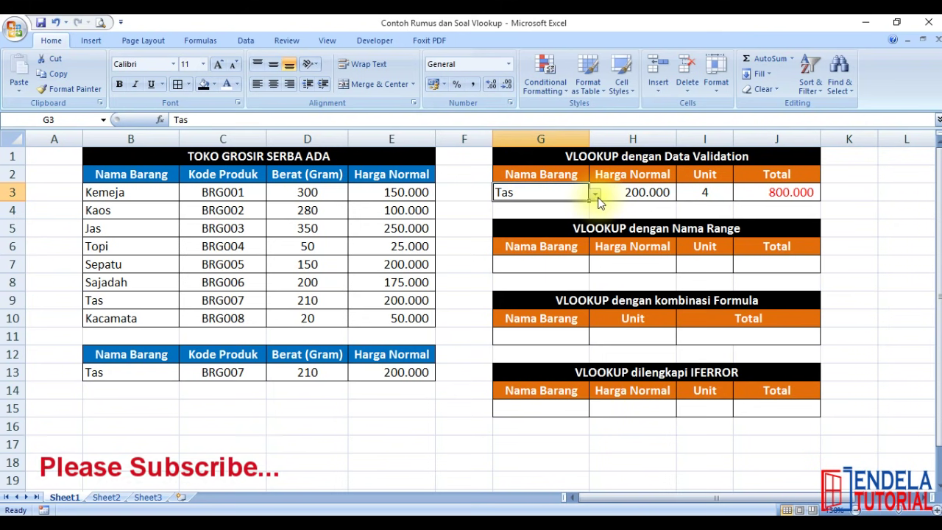
# - Cycle G3 through Jas, Kaos and finally Kacamata, showing Harga Normal 50.000 and Total 200.000
pyautogui.click(595, 193)
pyautogui.click(568, 231)
pyautogui.click(595, 192)
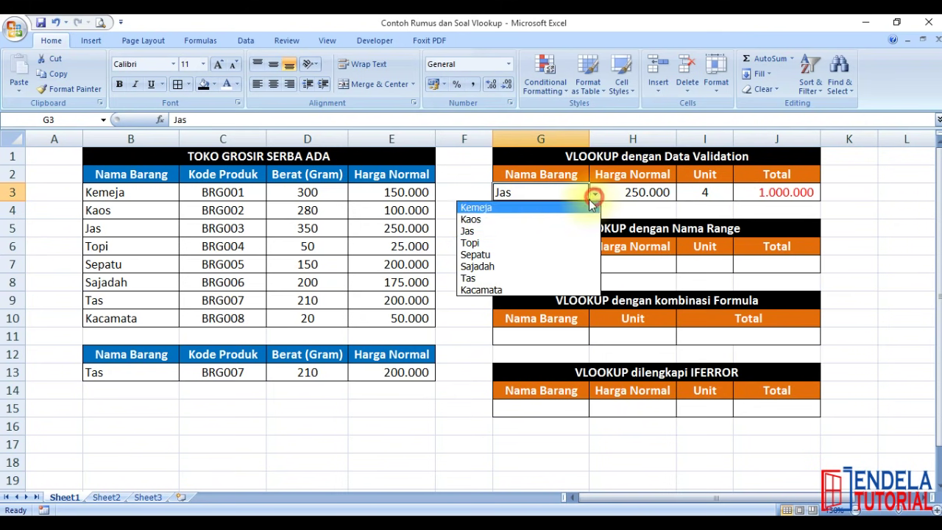
pyautogui.click(548, 219)
pyautogui.click(596, 194)
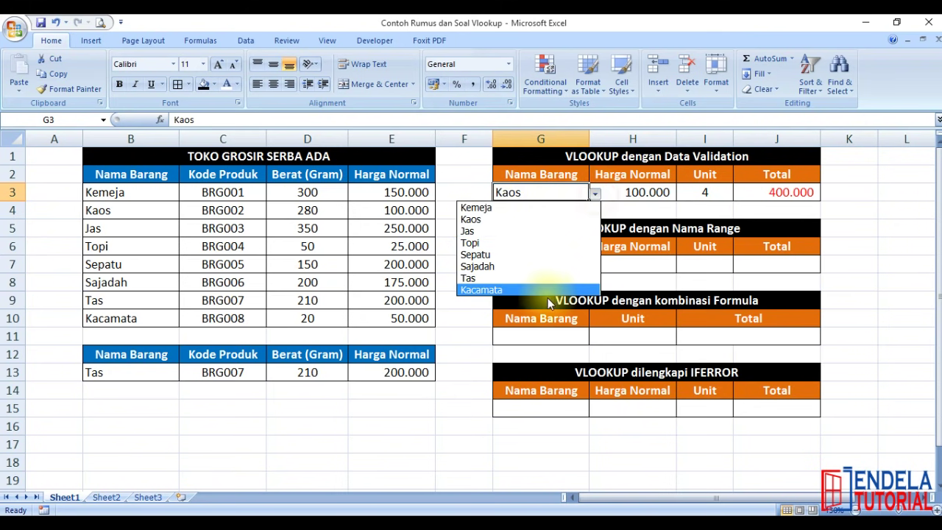
pyautogui.click(551, 291)
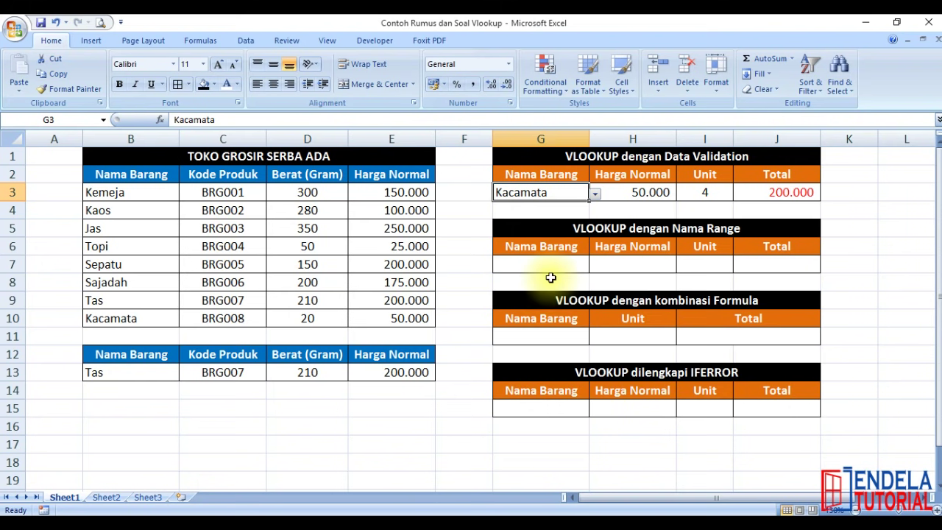
pyautogui.click(632, 266)
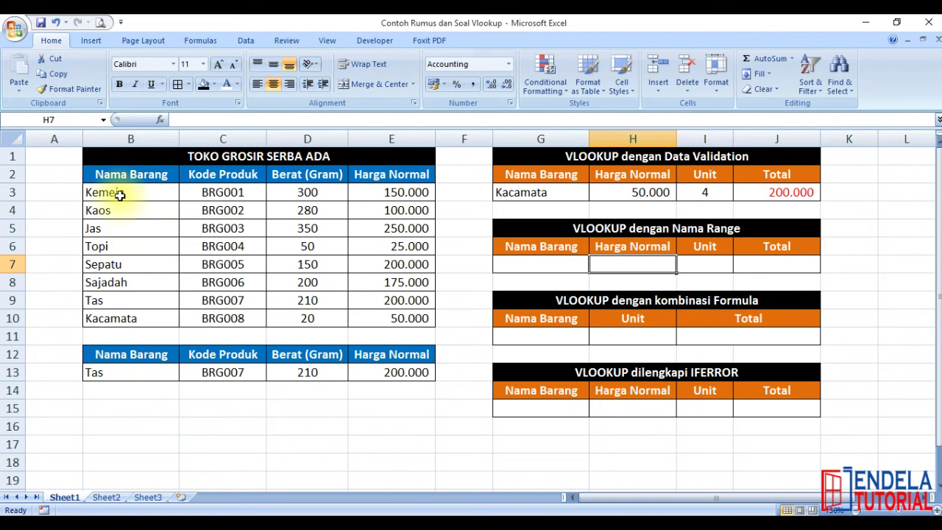
# - Name the price list B3:E10 as TabelBantu through the Name Box
pyautogui.moveTo(119, 193)
pyautogui.mouseDown()
pyautogui.moveTo(214, 301)
pyautogui.moveTo(383, 314)
pyautogui.mouseUp()
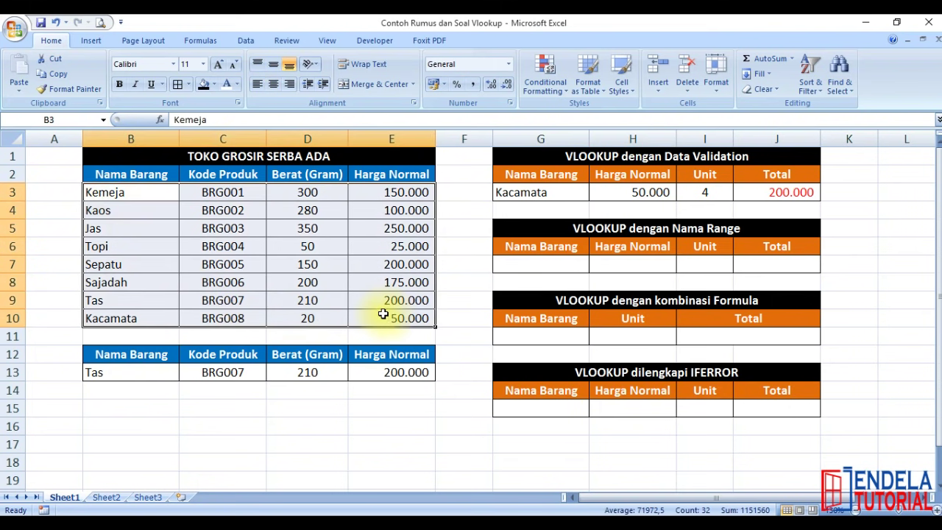
pyautogui.click(31, 122)
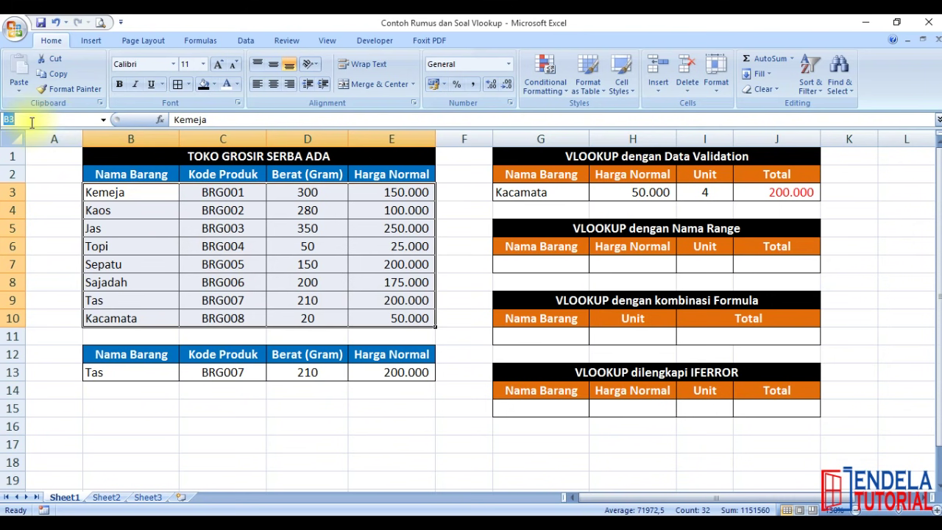
pyautogui.write('TabelBantu')
pyautogui.press('Return')
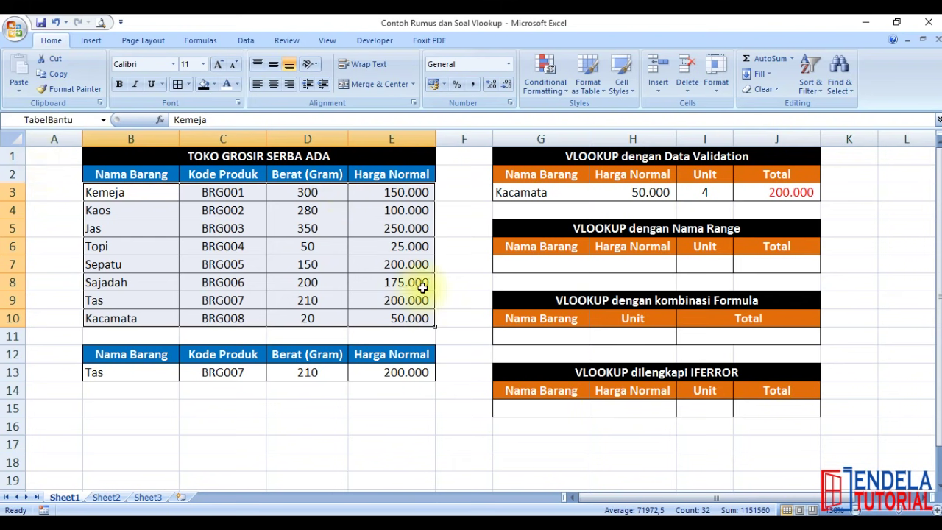
pyautogui.click(621, 267)
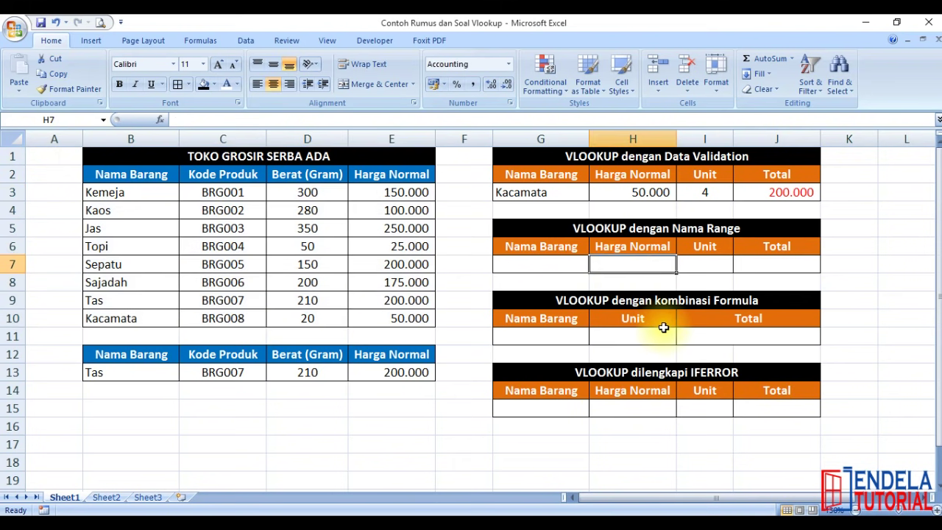
# - Enter =VLOOKUP(G7;TabelBantu;4;false) in H7, which shows #N/A while G7 is empty
pyautogui.write('=vl')
pyautogui.press('Tab')
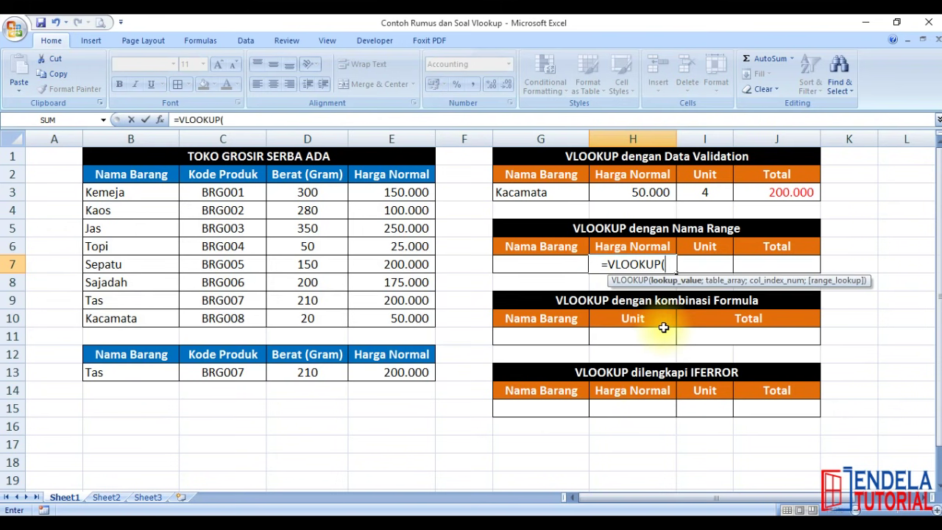
pyautogui.click(541, 265)
pyautogui.write(';')
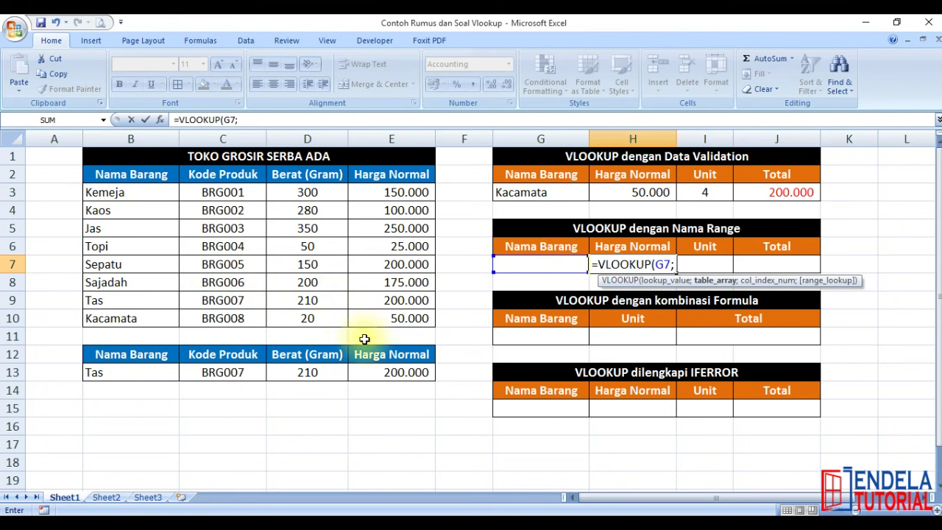
pyautogui.write('tabelbantu')
pyautogui.press('Tab')
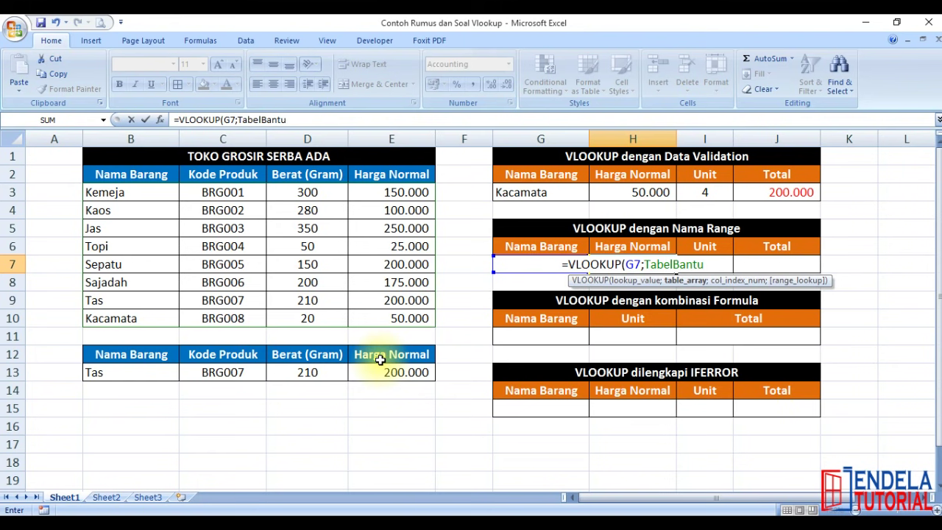
pyautogui.write(';')
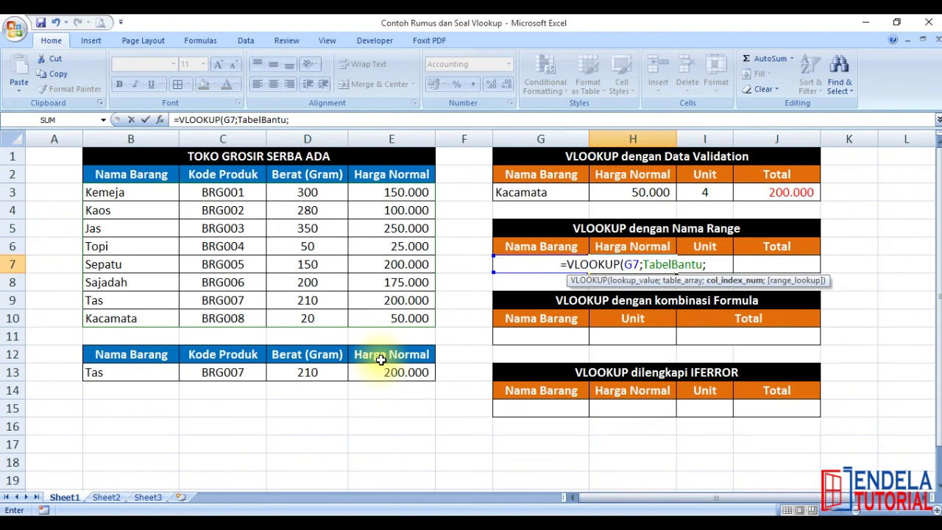
pyautogui.write('4')
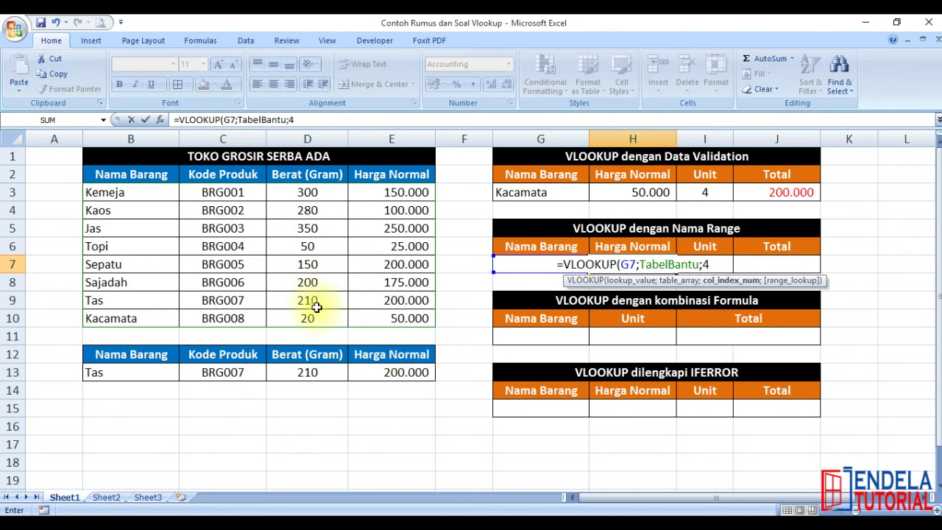
pyautogui.write(';false')
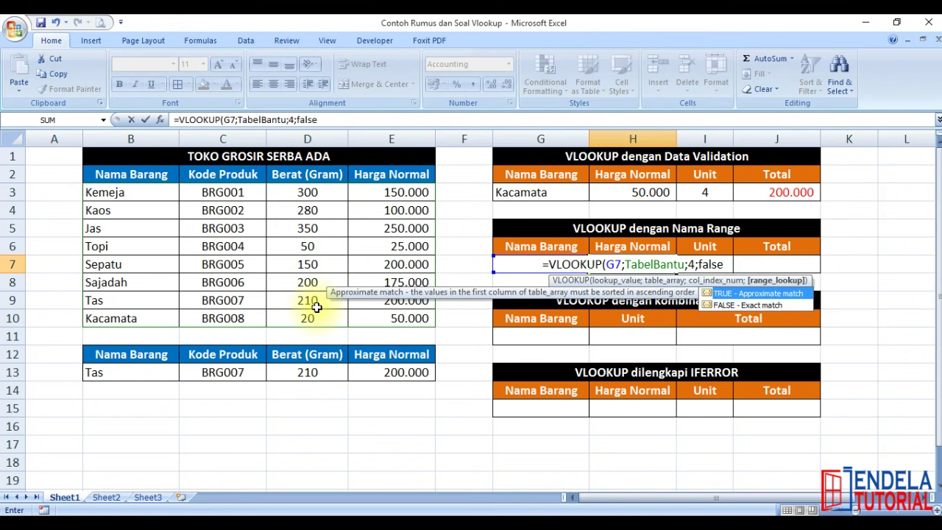
pyautogui.write(')')
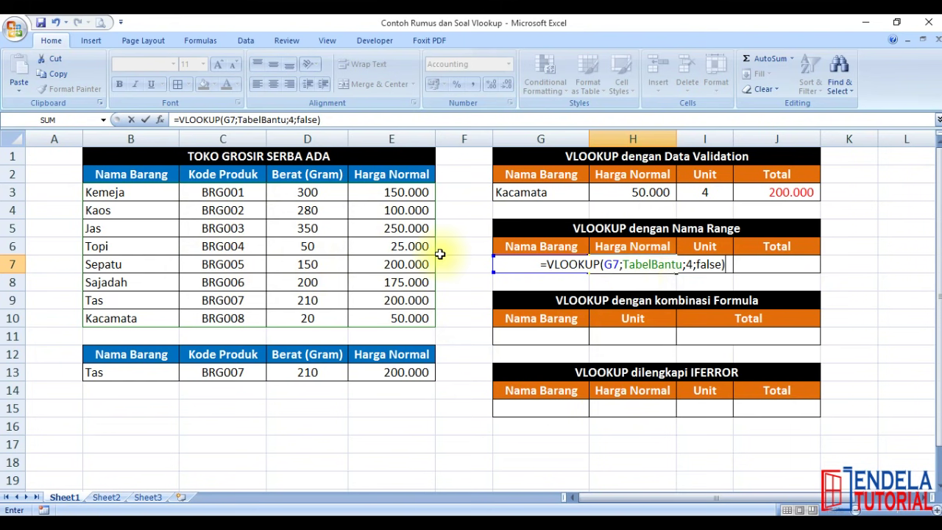
pyautogui.press('Return')
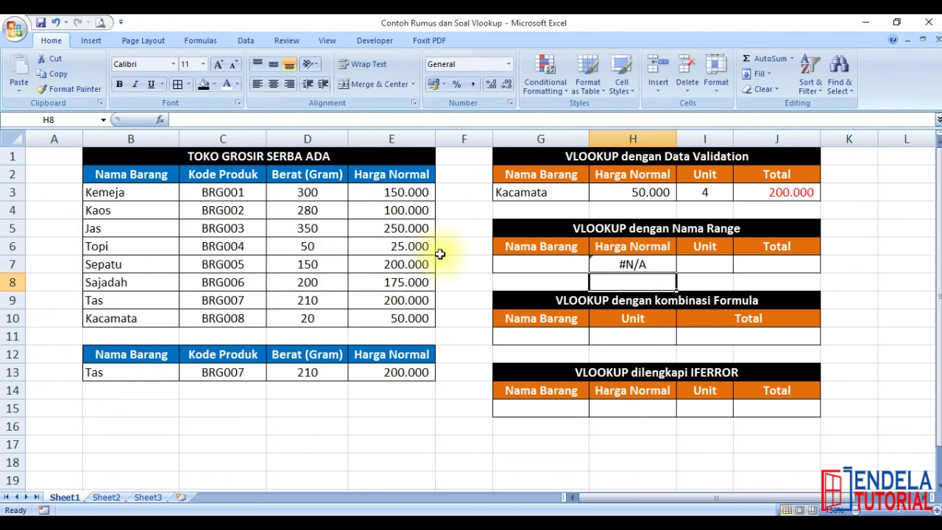
pyautogui.click(565, 263)
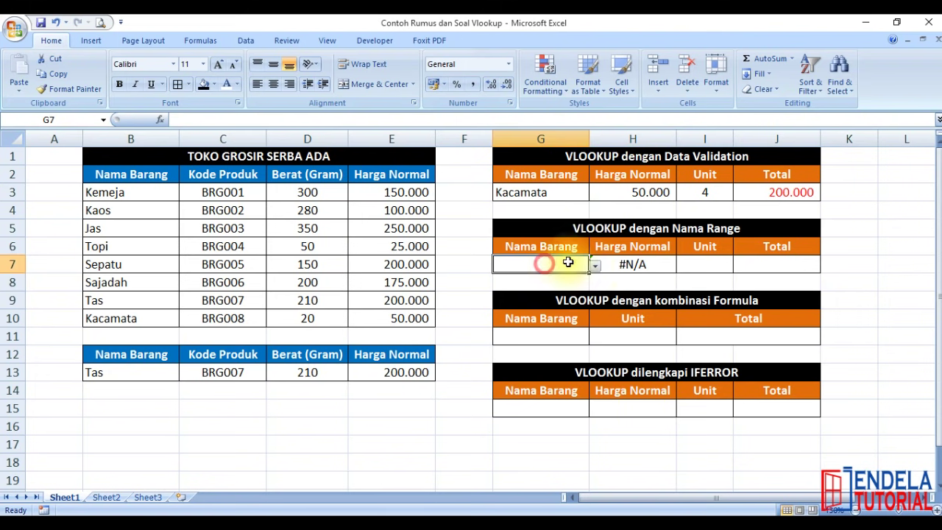
# - Pick Sajadah in G7 and enter the Total formula =H7*I7 in J7
pyautogui.click(594, 265)
pyautogui.click(572, 344)
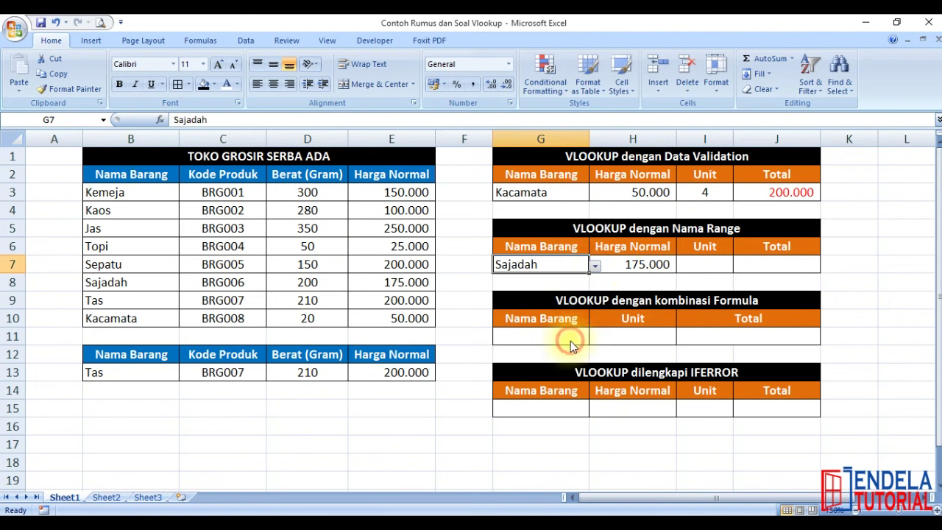
pyautogui.click(694, 266)
pyautogui.click(761, 264)
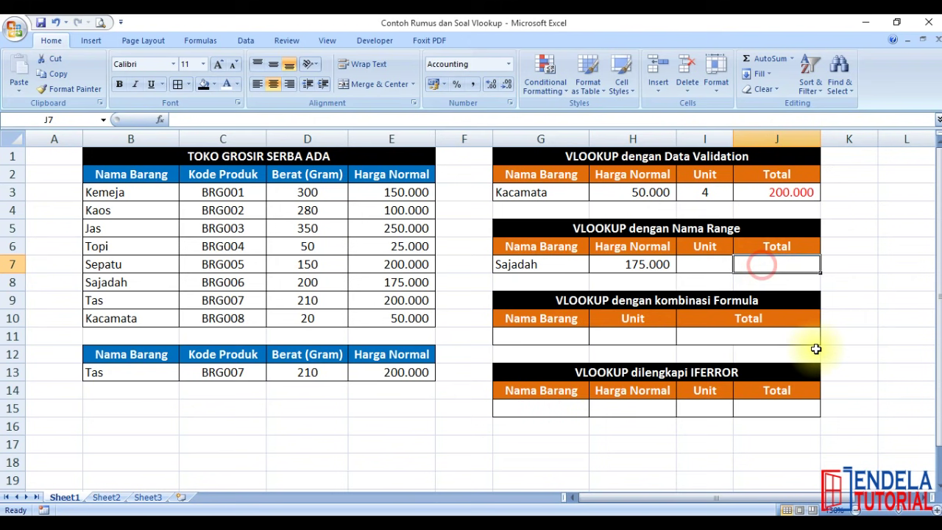
pyautogui.write('=')
pyautogui.click(612, 269)
pyautogui.write('*')
pyautogui.click(691, 269)
pyautogui.press('Return')
# - Enter 3 units in I7, giving a Total of 525.000
pyautogui.click(691, 270)
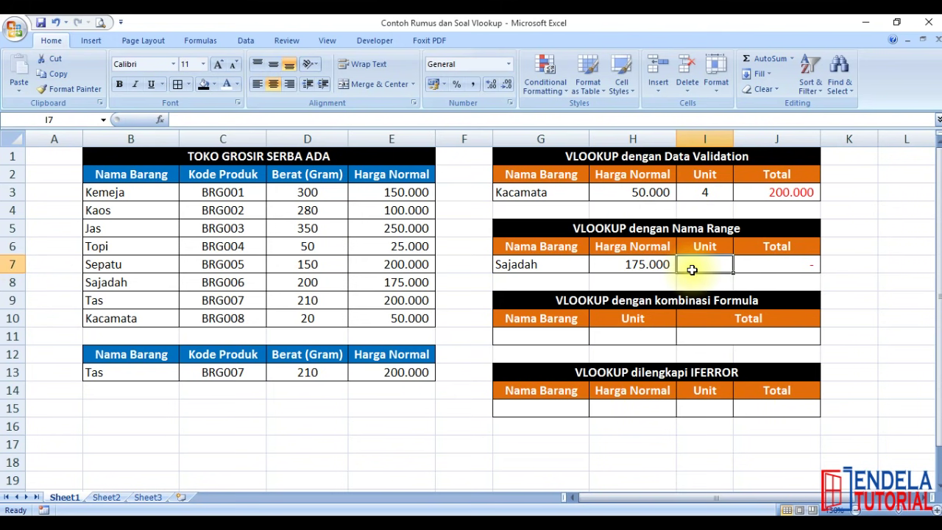
pyautogui.write('3')
pyautogui.press('Return')
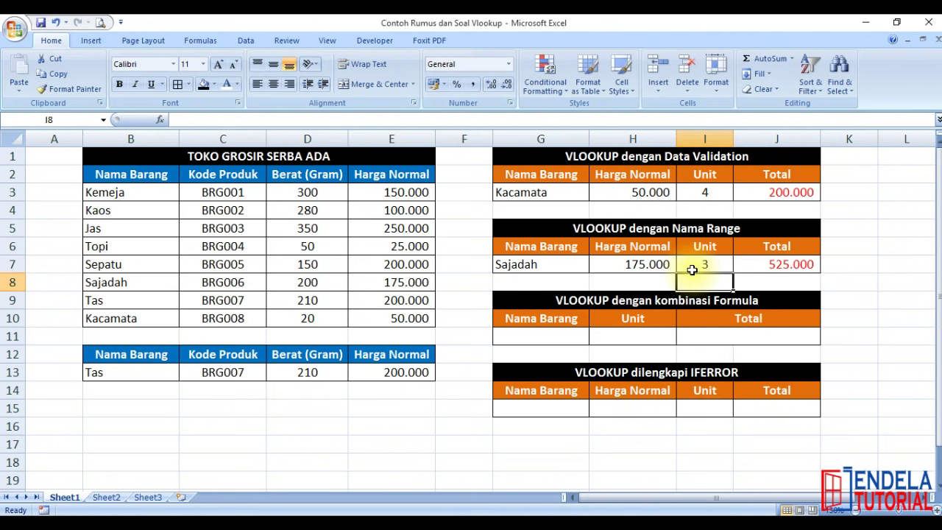
pyautogui.click(463, 429)
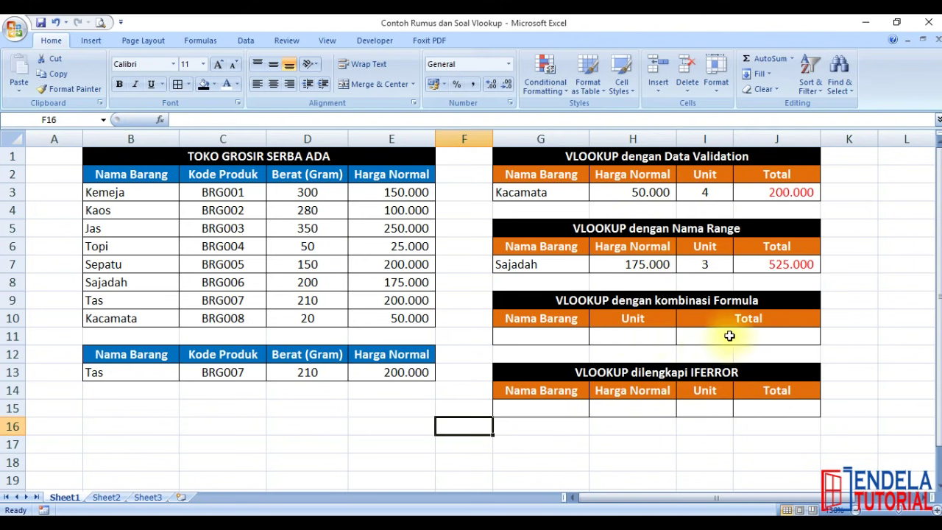
pyautogui.click(572, 335)
pyautogui.click(714, 336)
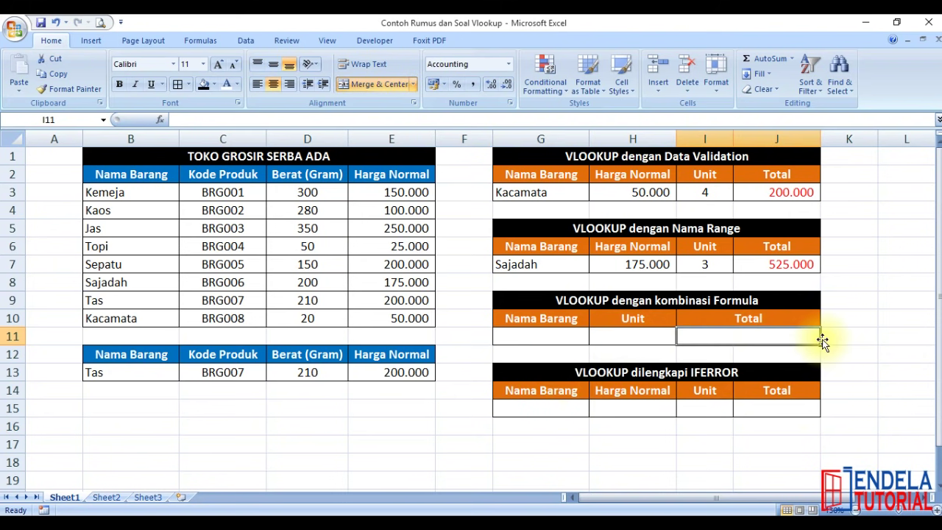
# - Start a VLOOKUP in I11 using G11 as the lookup value
pyautogui.write('=vlo')
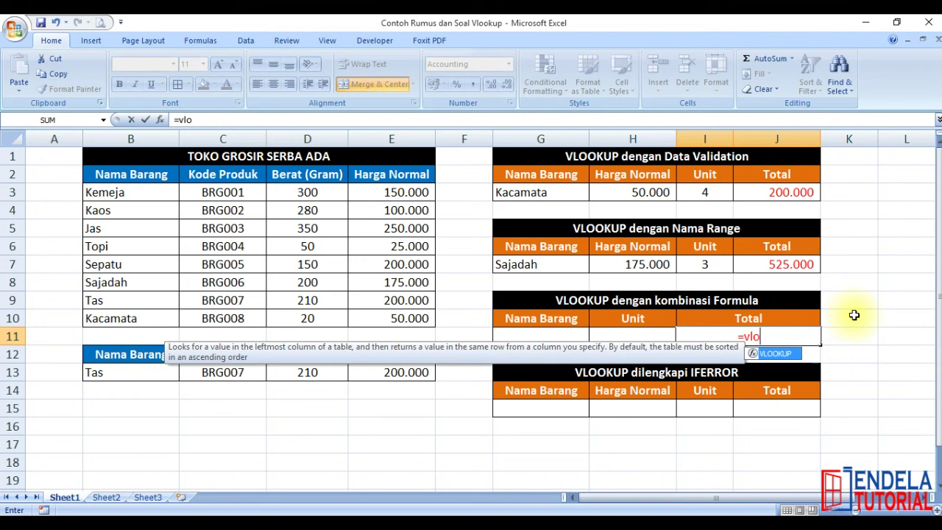
pyautogui.press('Tab')
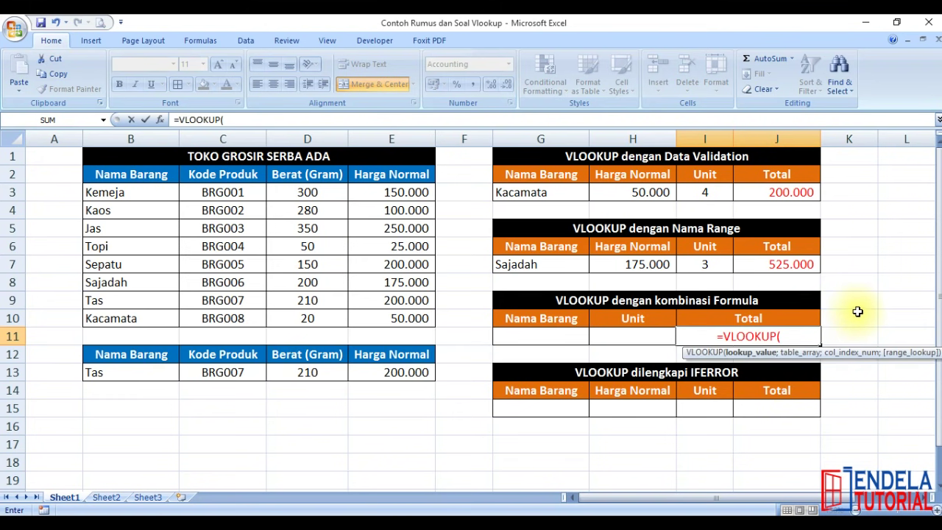
pyautogui.click(521, 336)
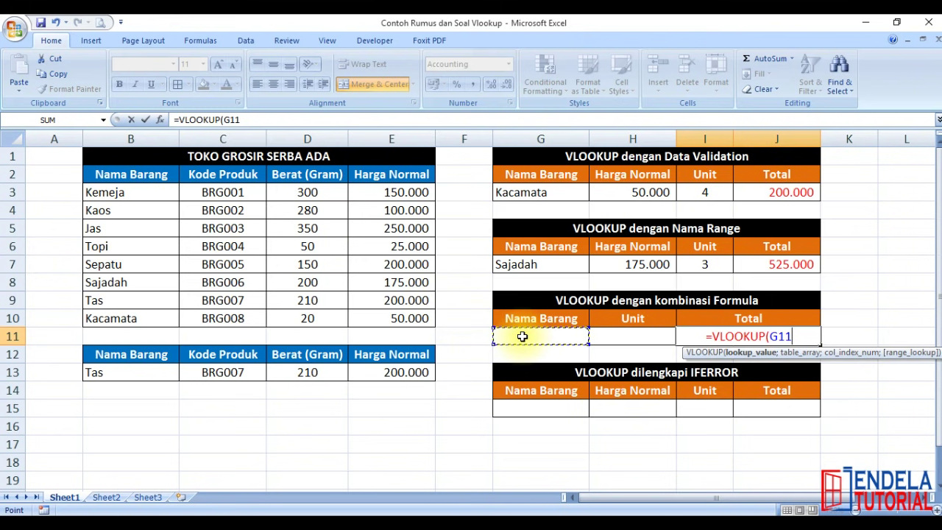
pyautogui.write(';')
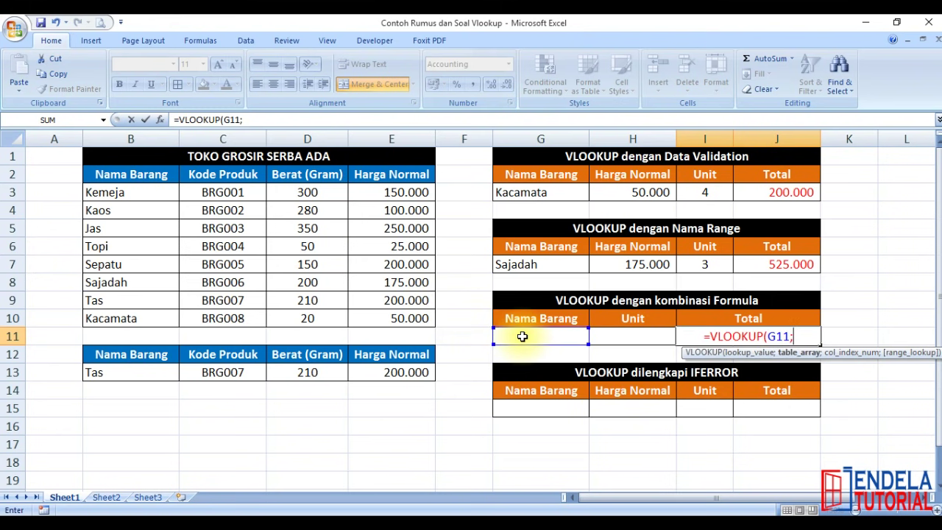
pyautogui.write('ta')
pyautogui.press('BackSpace')
pyautogui.press('BackSpace')
pyautogui.write('tabl')
pyautogui.press('Return')
pyautogui.press('Return')
# - Complete it as =VLOOKUP(G11;TabelBantu;4;false)*H11, which shows #N/A for now
pyautogui.write('tabelBant')
pyautogui.press('Tab')
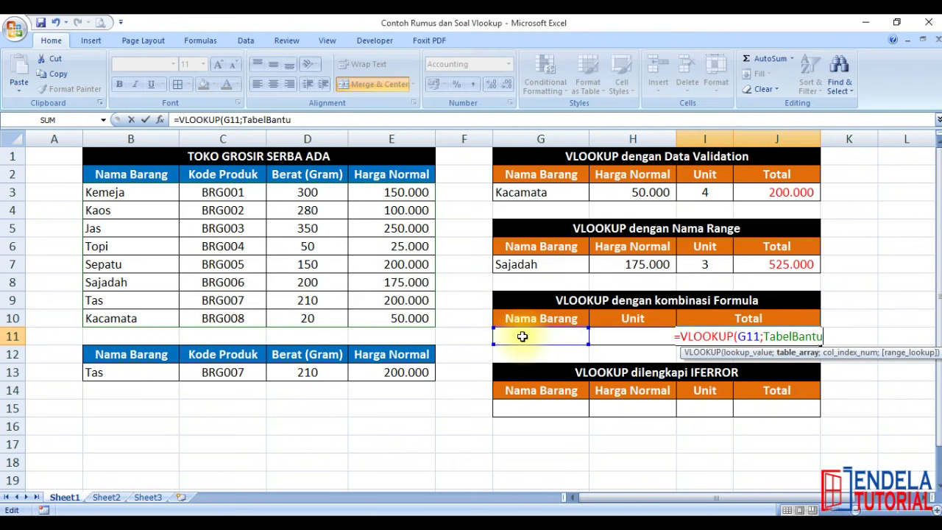
pyautogui.write(';')
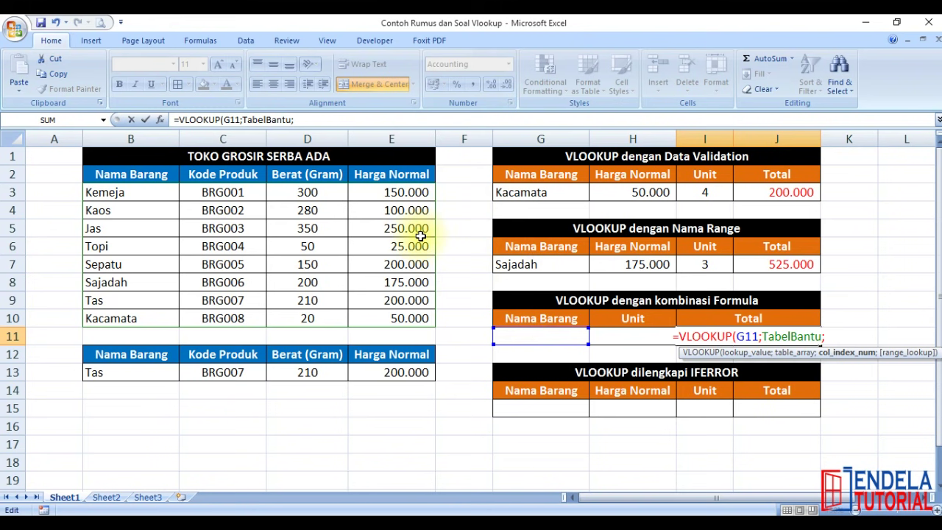
pyautogui.write('4;fals')
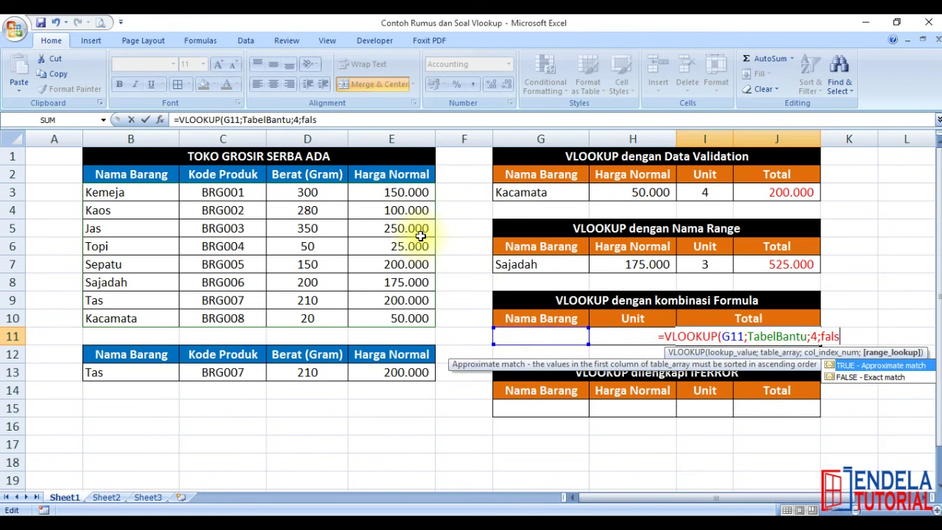
pyautogui.write('e)')
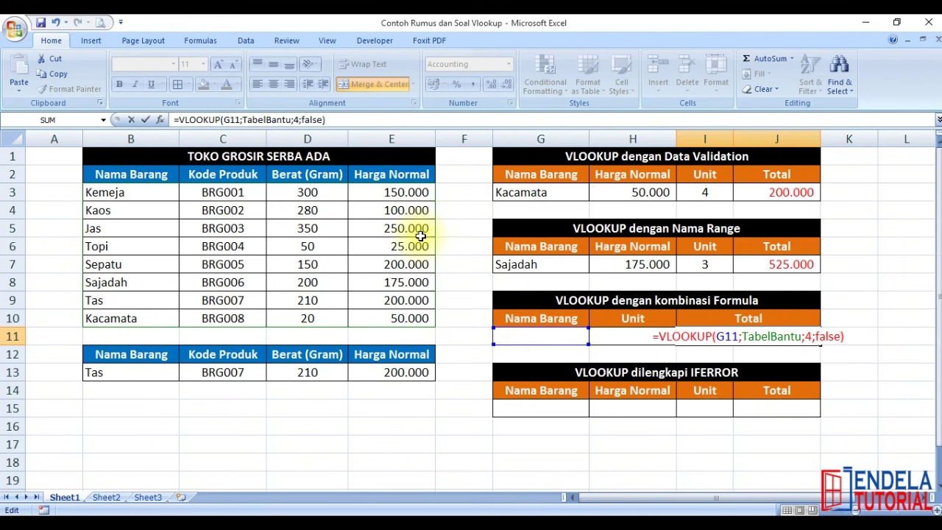
pyautogui.write('*')
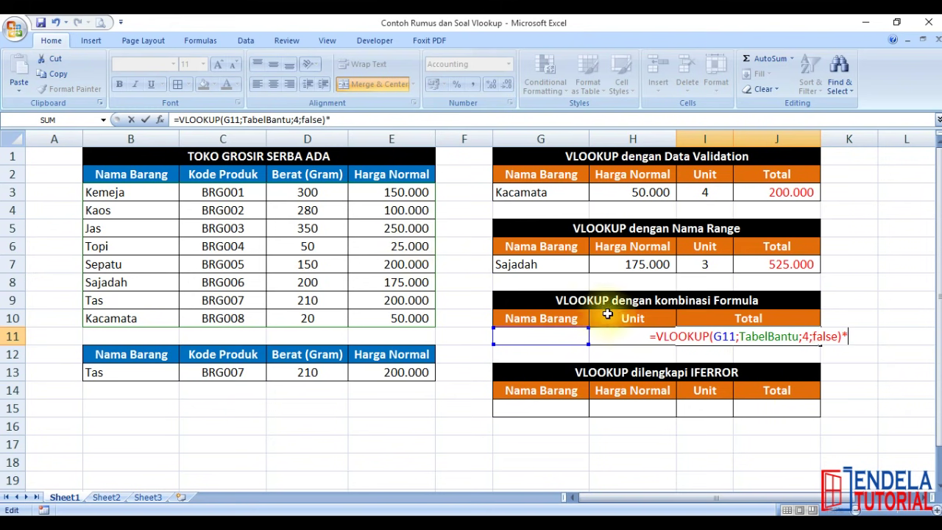
pyautogui.click(600, 337)
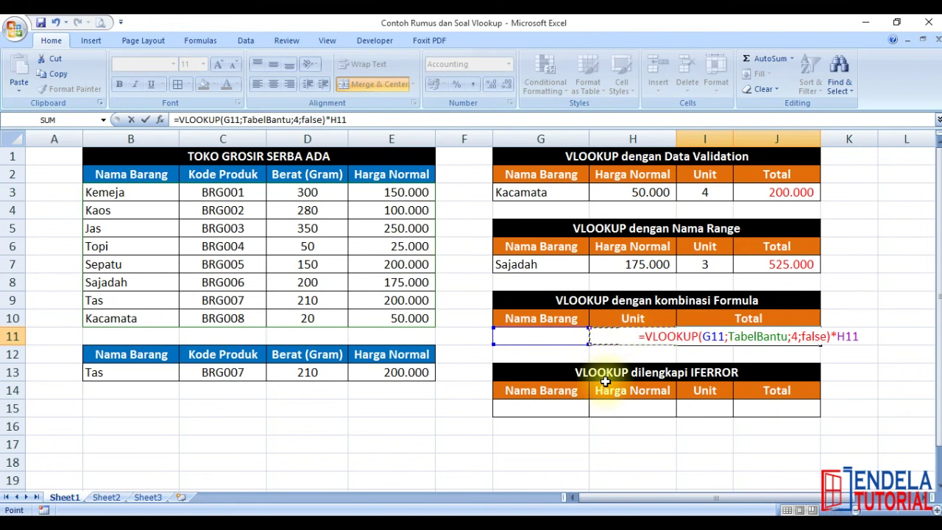
pyautogui.press('Return')
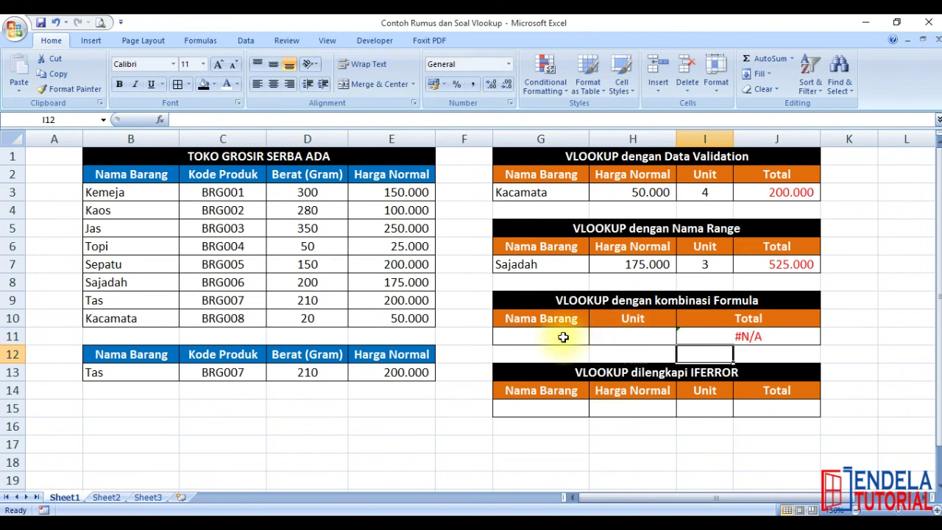
pyautogui.click(561, 336)
pyautogui.click(595, 337)
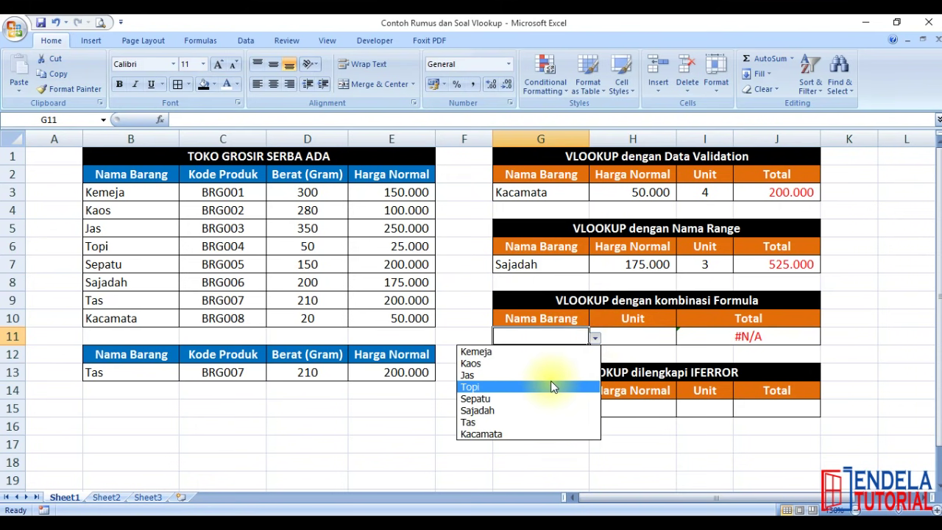
# - Choose Topi in G11 and enter 10 units in H11, giving a Total of 250.000
pyautogui.click(551, 381)
pyautogui.click(628, 336)
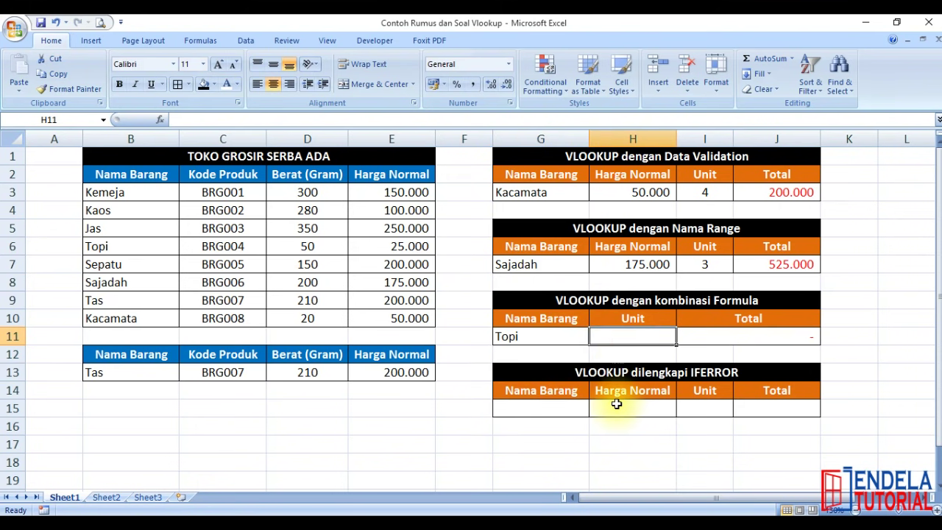
pyautogui.write('10')
pyautogui.press('Return')
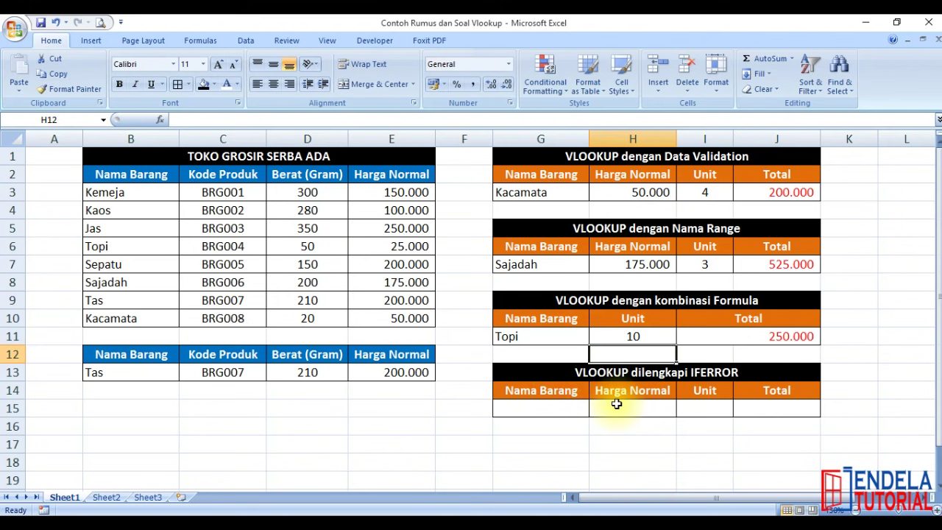
pyautogui.click(472, 404)
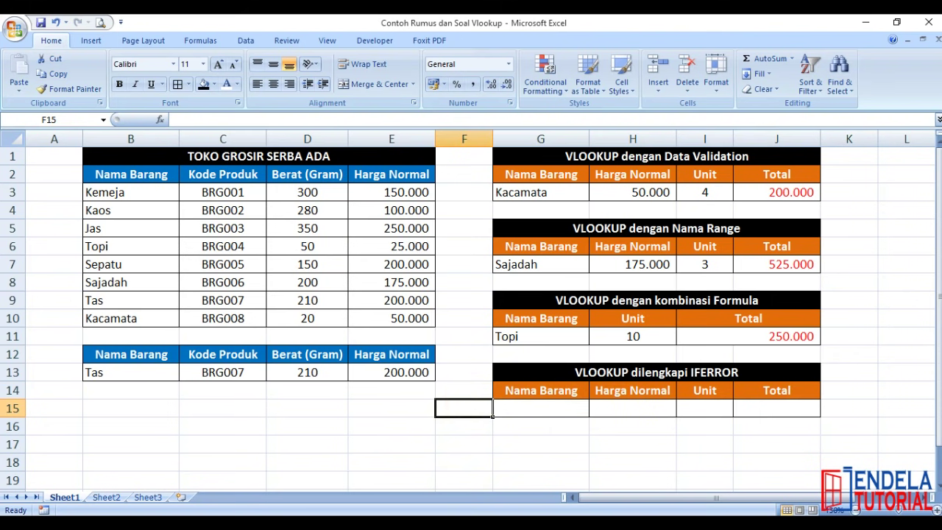
pyautogui.click(634, 409)
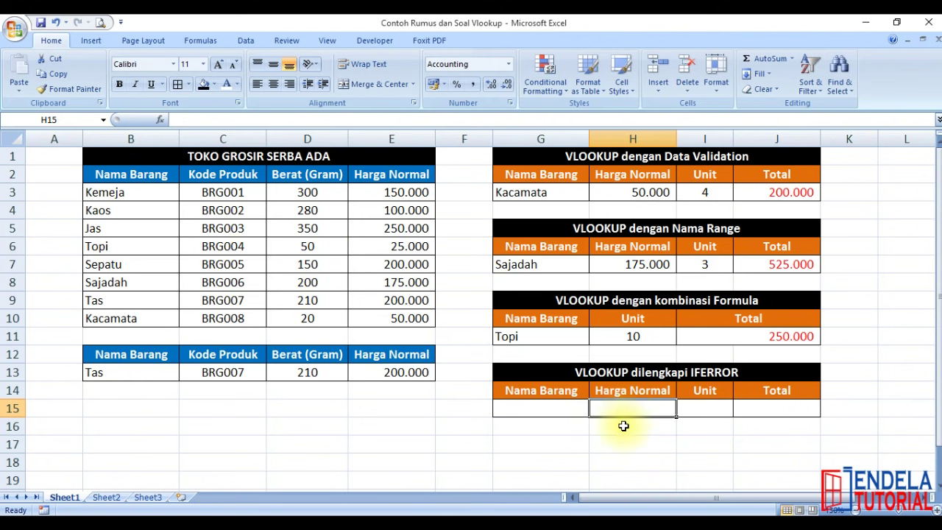
# - Enter =VLOOKUP(G15;TabelBantu;4;false) in H15, showing #N/A while G15 is empty
pyautogui.write('=')
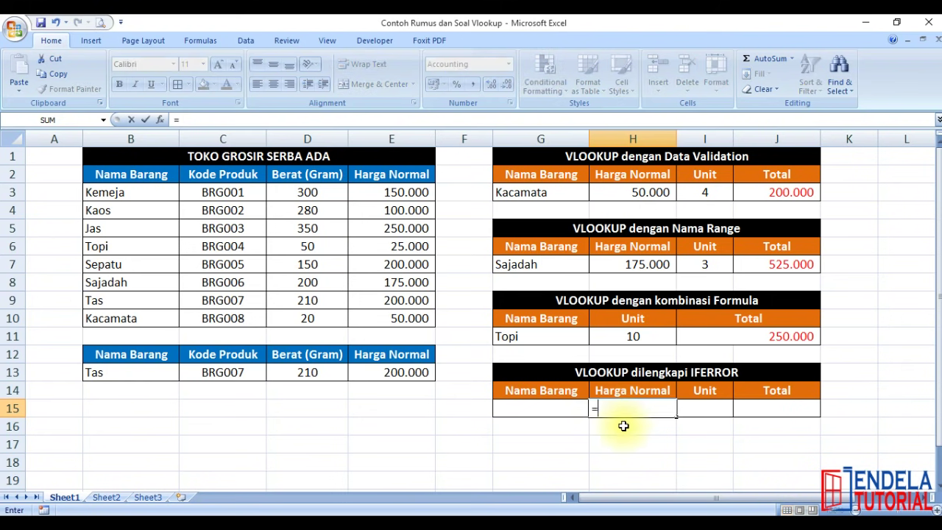
pyautogui.write('vlo')
pyautogui.doubleClick(623, 426)
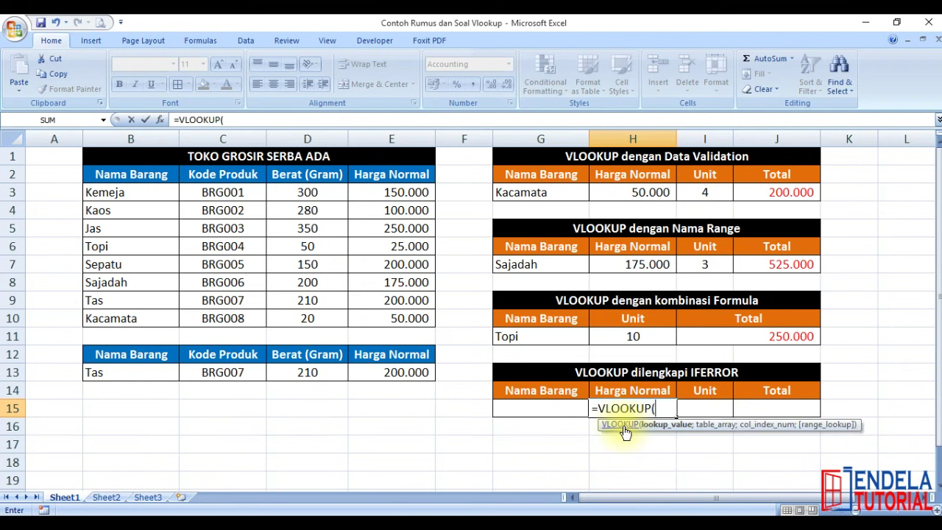
pyautogui.click(537, 405)
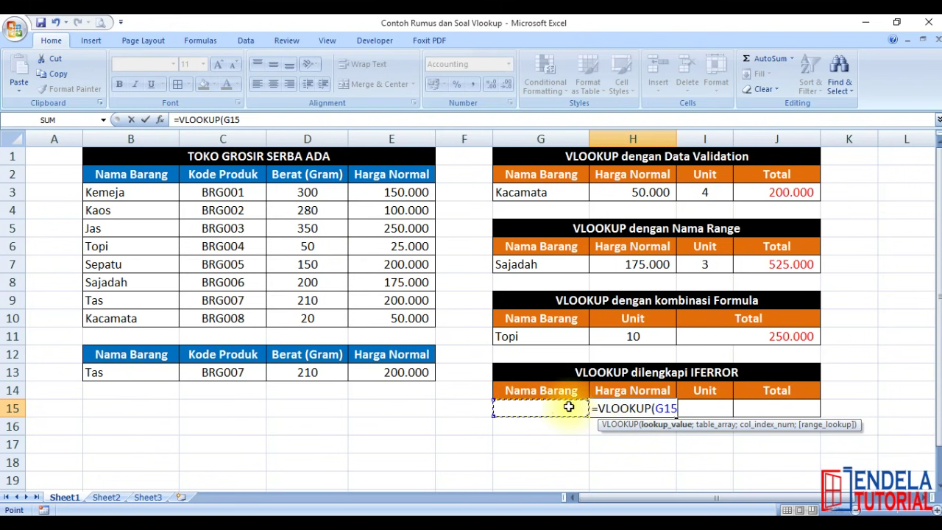
pyautogui.write(';')
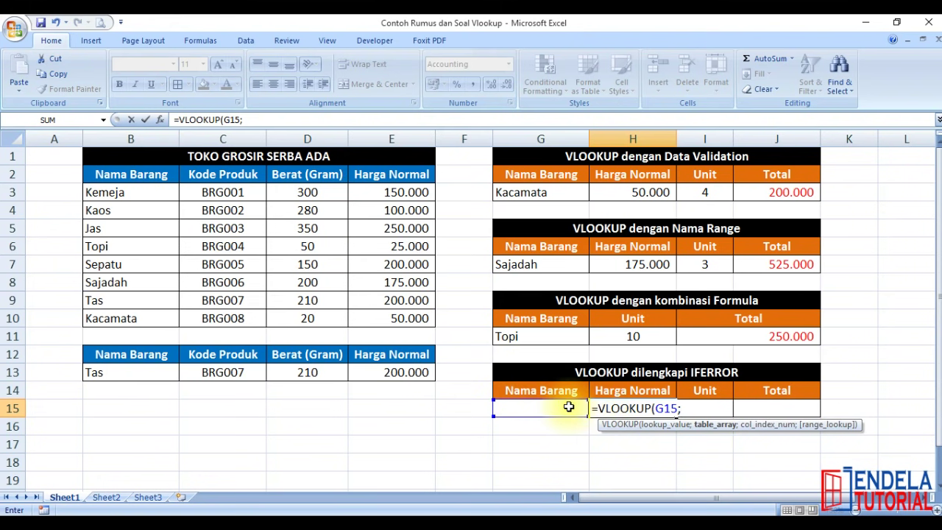
pyautogui.write('tabel')
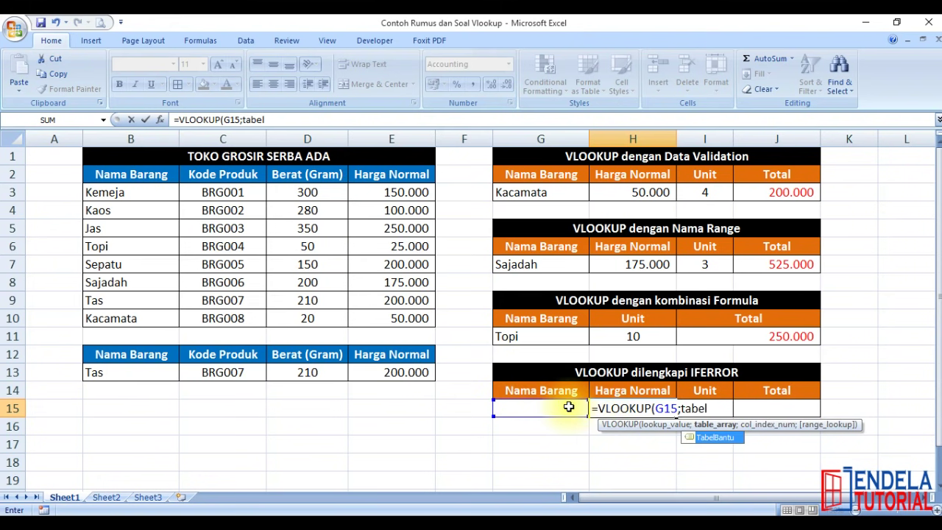
pyautogui.press('Tab')
pyautogui.write(';')
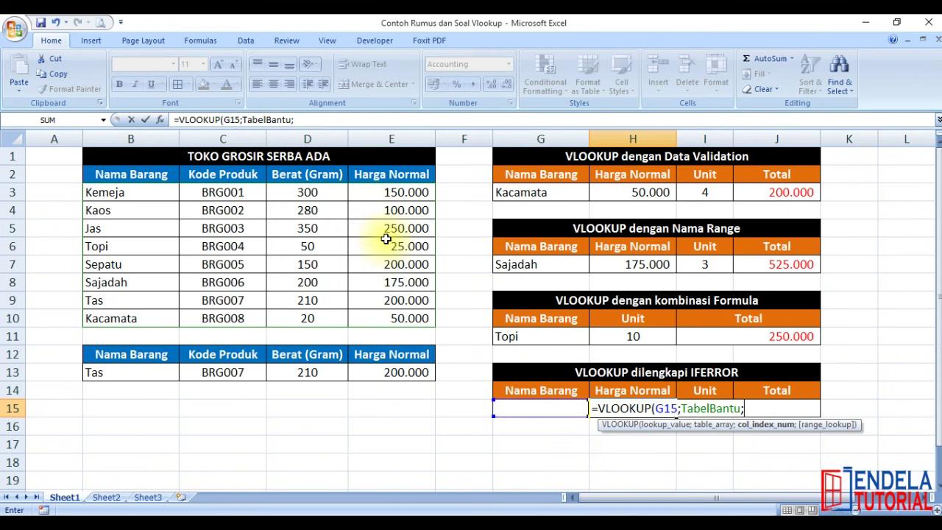
pyautogui.write('4;false)')
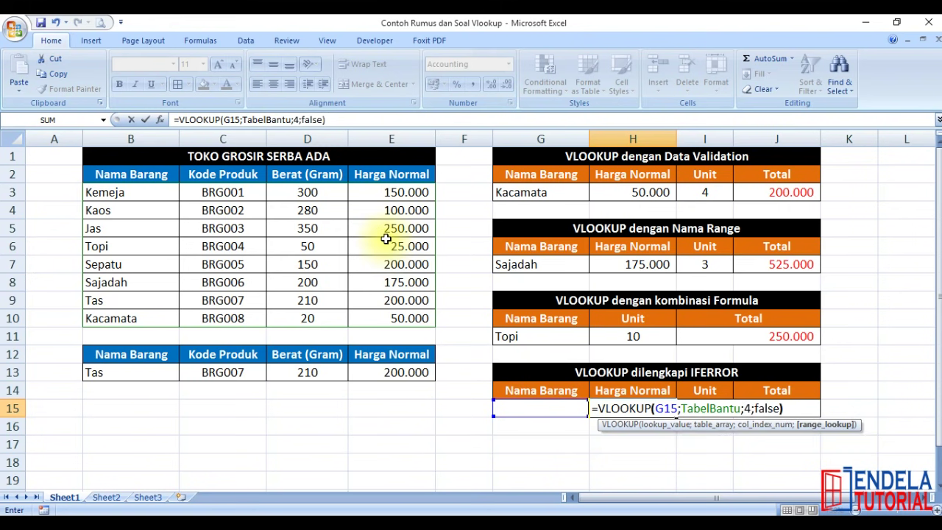
pyautogui.press('Return')
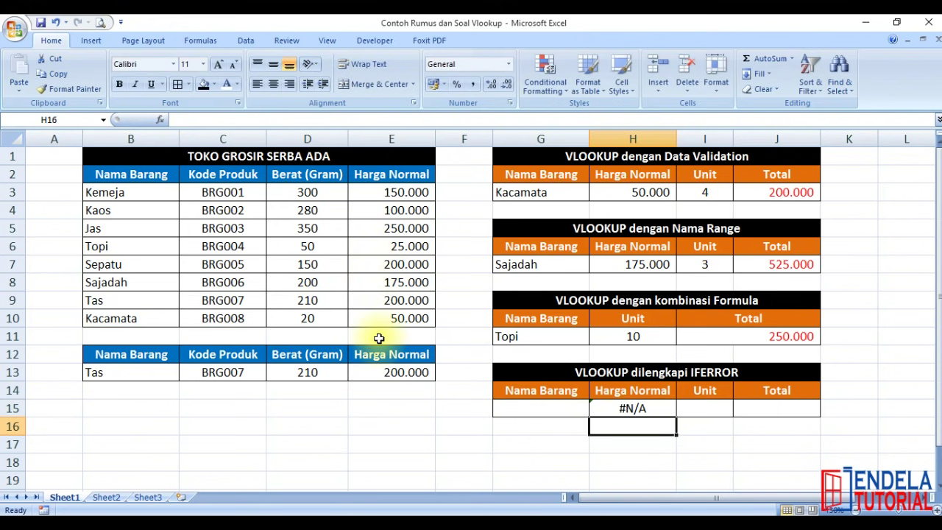
pyautogui.click(545, 407)
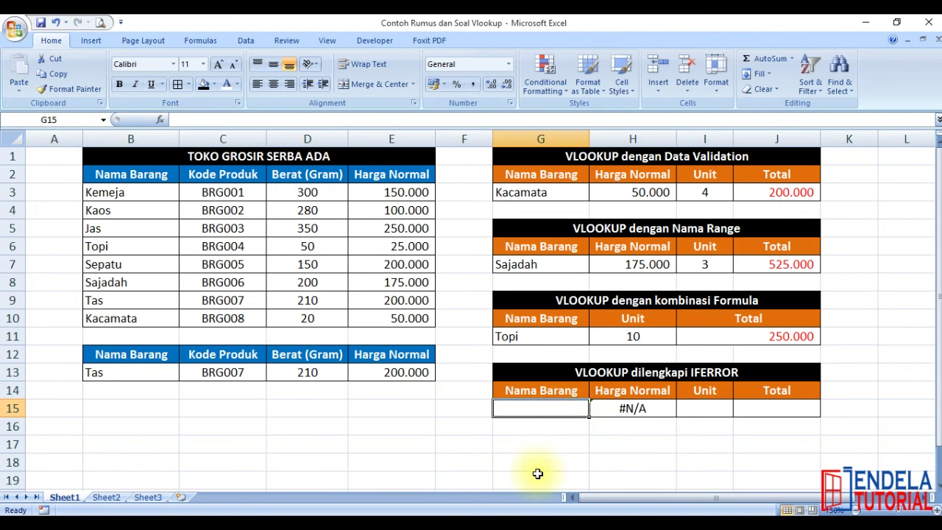
# - Enter the unknown name asas in G15 and insert IFERROR( at the start of H15's formula
pyautogui.write('asas')
pyautogui.press('Return')
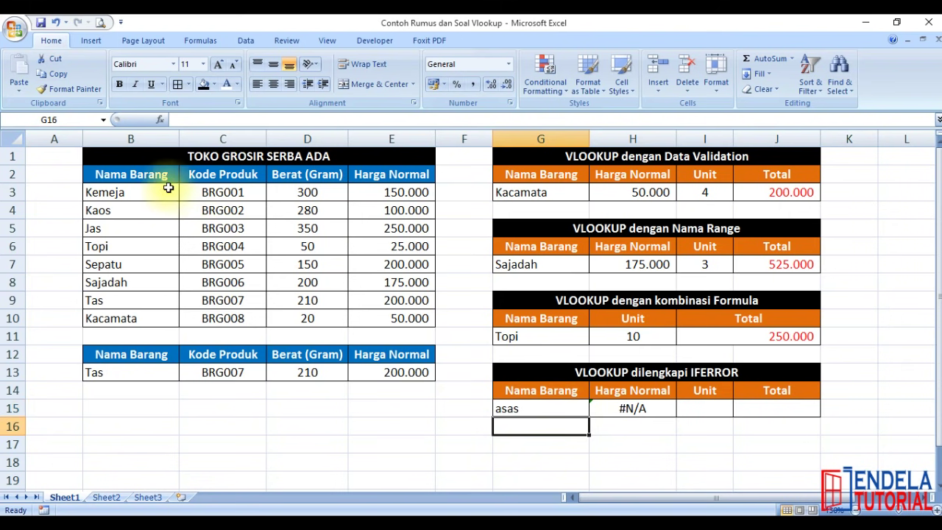
pyautogui.click(633, 408)
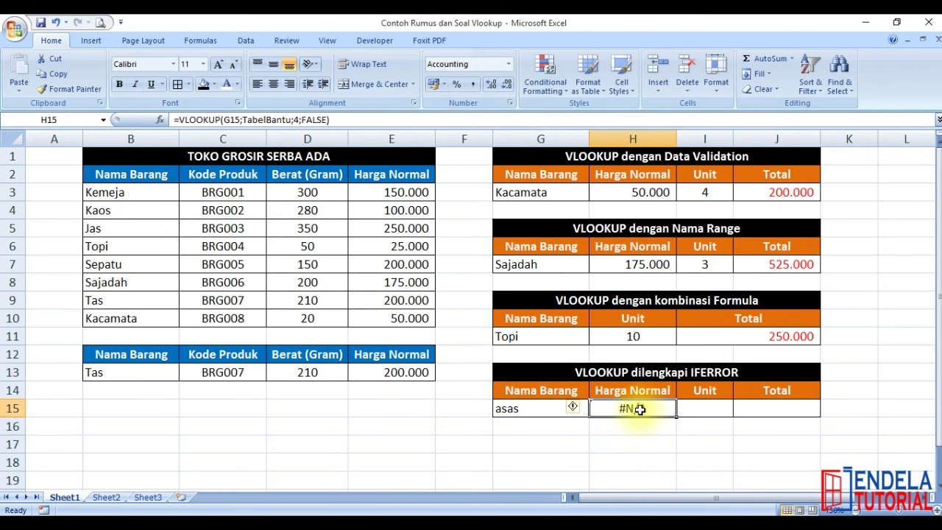
pyautogui.doubleClick(637, 408)
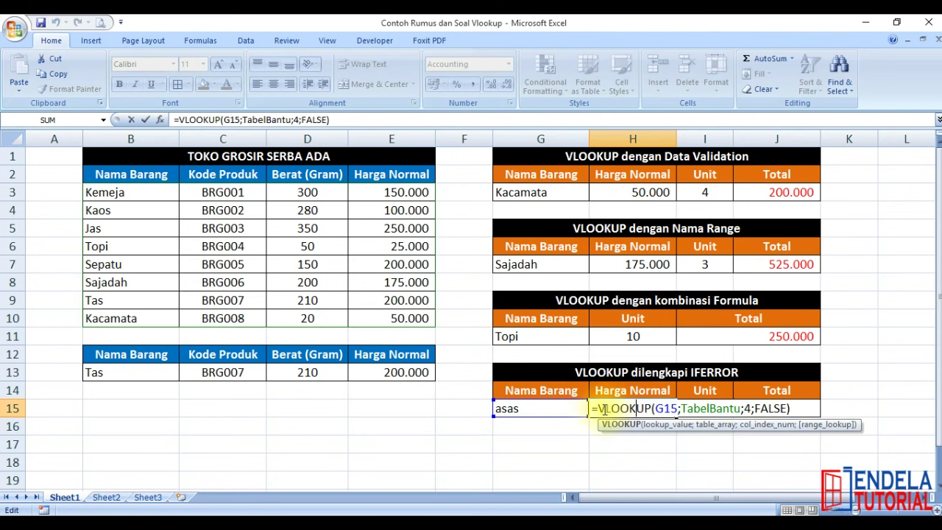
pyautogui.click(598, 408)
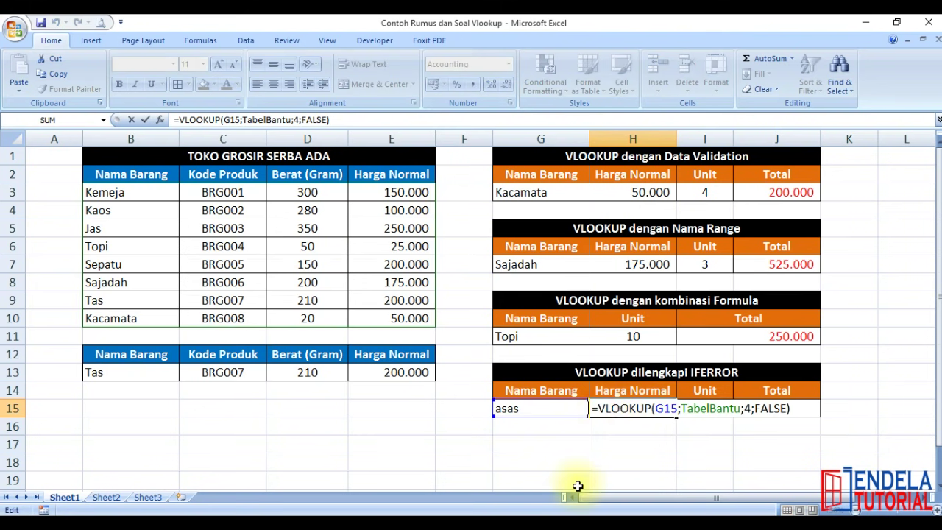
pyautogui.write('IFERROR(')
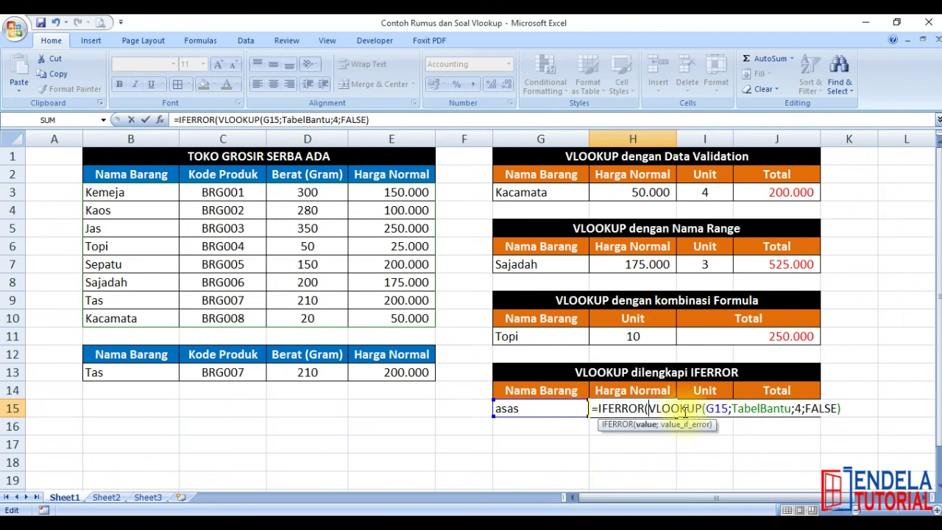
# - Close the IFERROR with ;"Data Tidak Ada") so H15 displays Data Tidak Ada
pyautogui.click(629, 408)
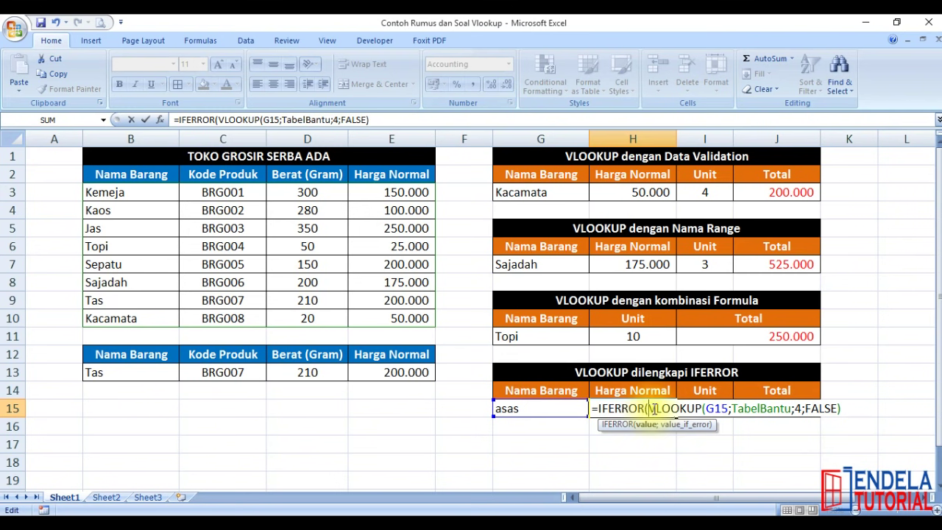
pyautogui.click(843, 409)
pyautogui.write(');"')
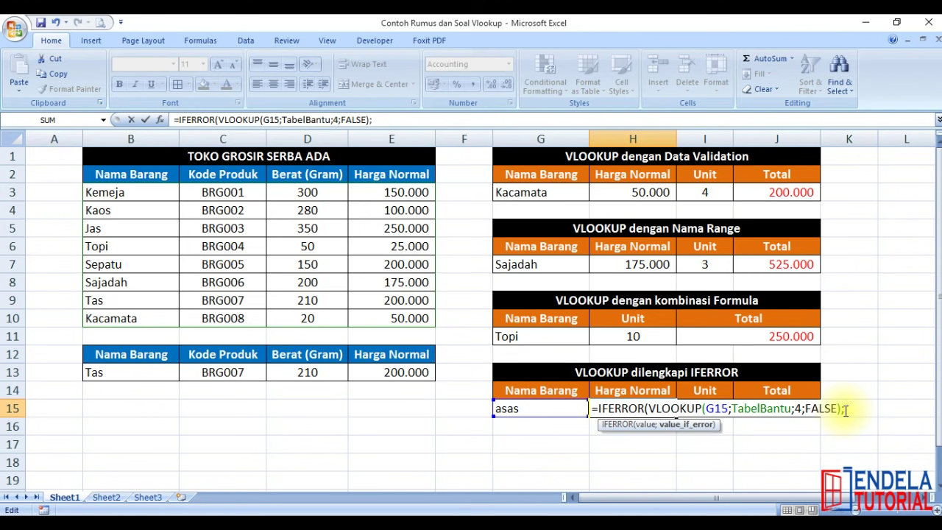
pyautogui.write('Data Tidak Ada"')
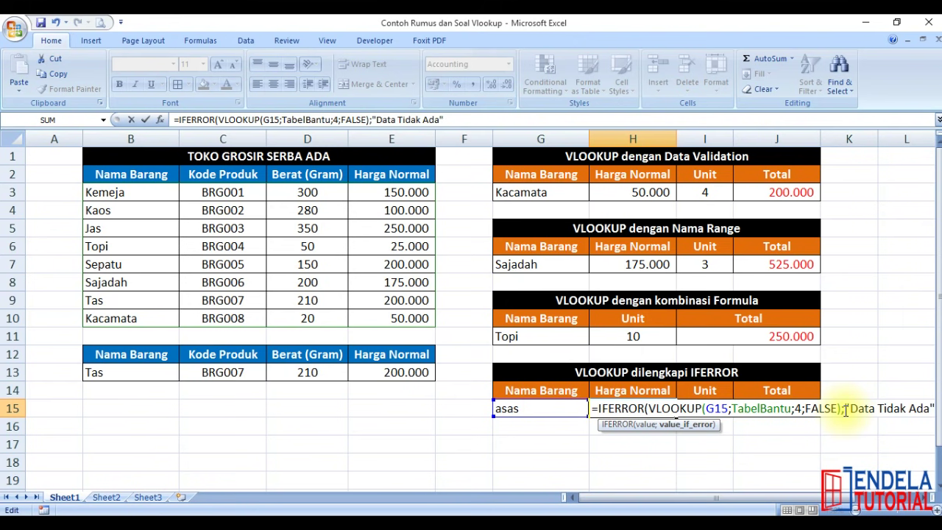
pyautogui.write(')')
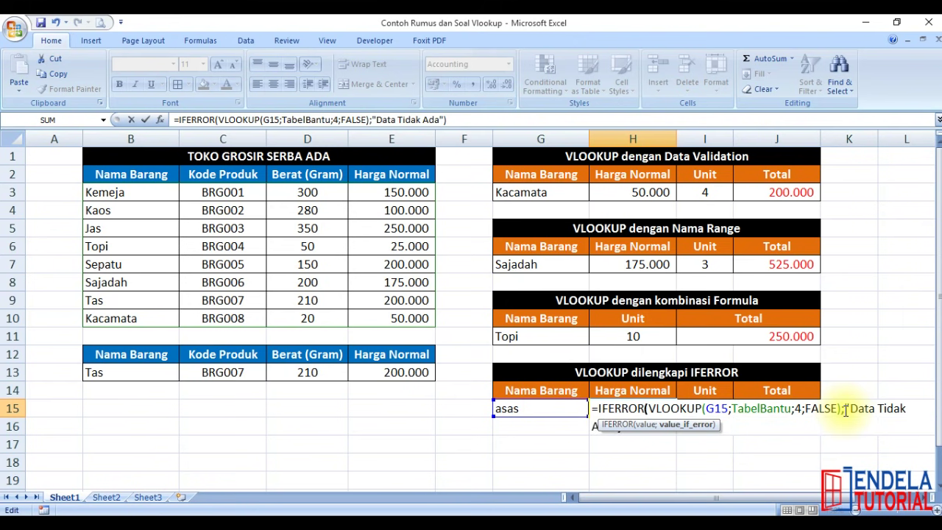
pyautogui.press('Return')
pyautogui.click(695, 445)
pyautogui.click(637, 410)
pyautogui.click(554, 407)
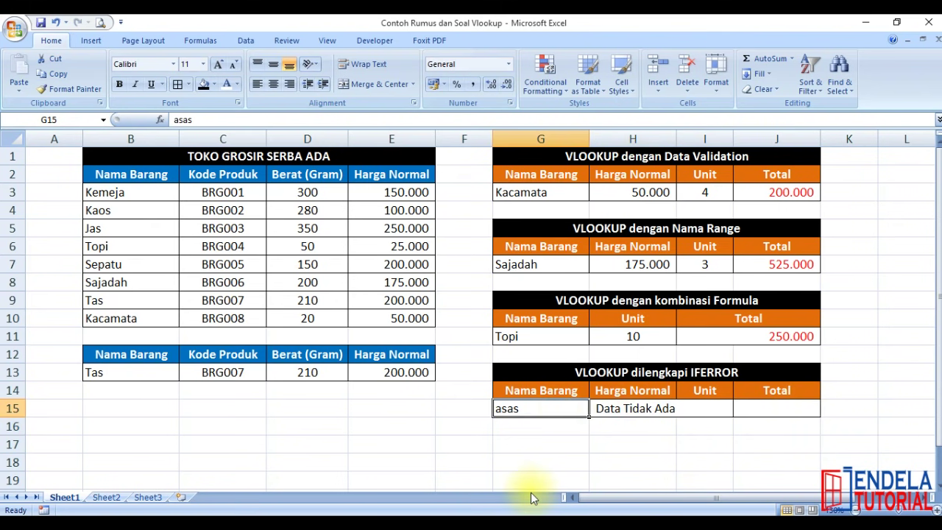
# - Test G15 with the junk text fdfsdf, then clear it again
pyautogui.write('fdfsdf')
pyautogui.press('Return')
pyautogui.press('Up')
pyautogui.press('Delete')
pyautogui.press('Up')
pyautogui.press('Right')
pyautogui.press('Down')
pyautogui.press('Left')
# - Enter Kaos in G15 and the Total formula =H15*I15 in J15
pyautogui.write('Kaos')
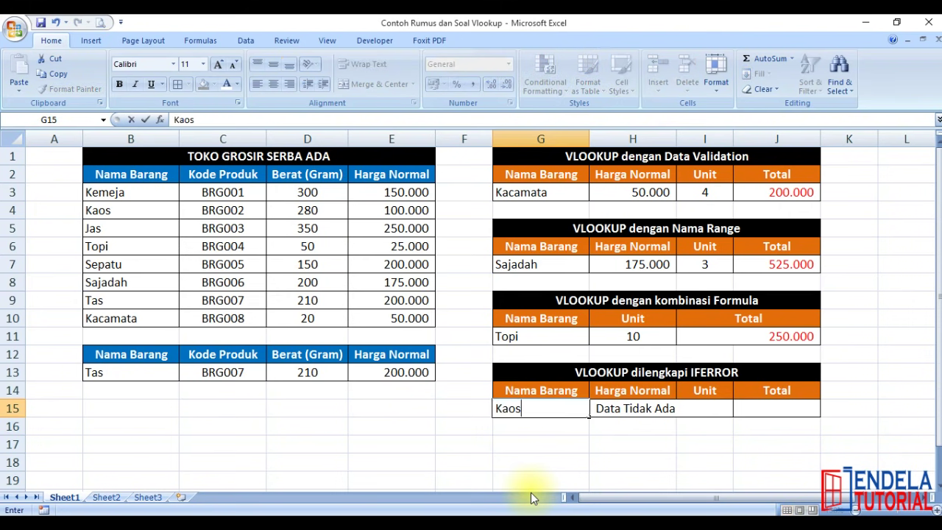
pyautogui.press('Return')
pyautogui.click(694, 462)
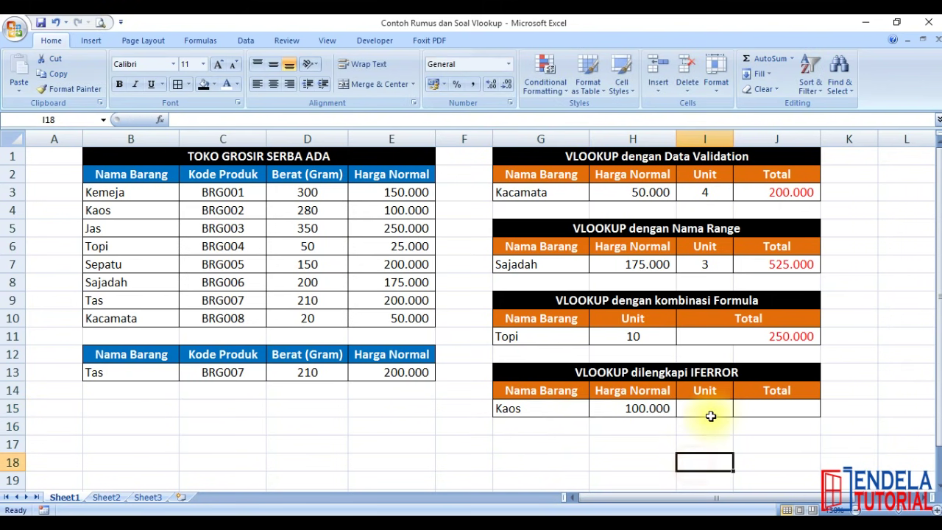
pyautogui.click(737, 406)
pyautogui.write('=')
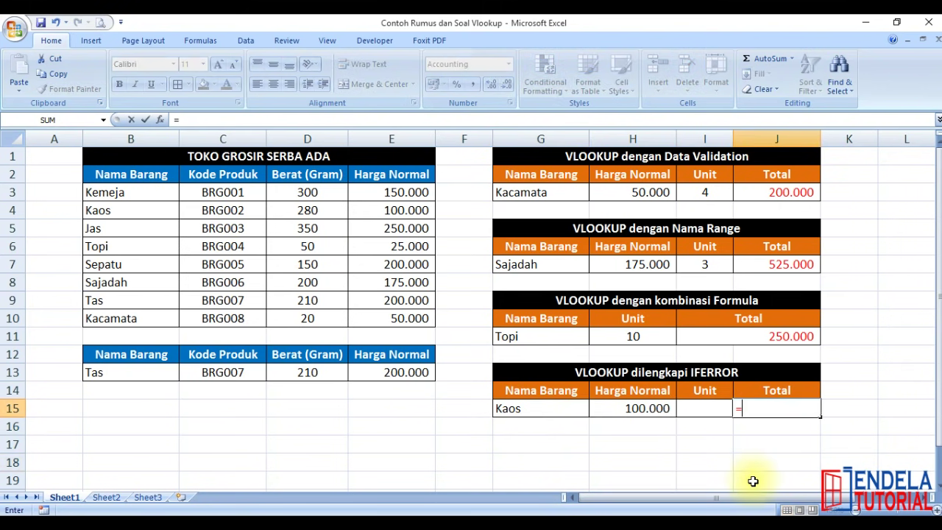
pyautogui.click(612, 409)
pyautogui.write('*')
pyautogui.click(700, 414)
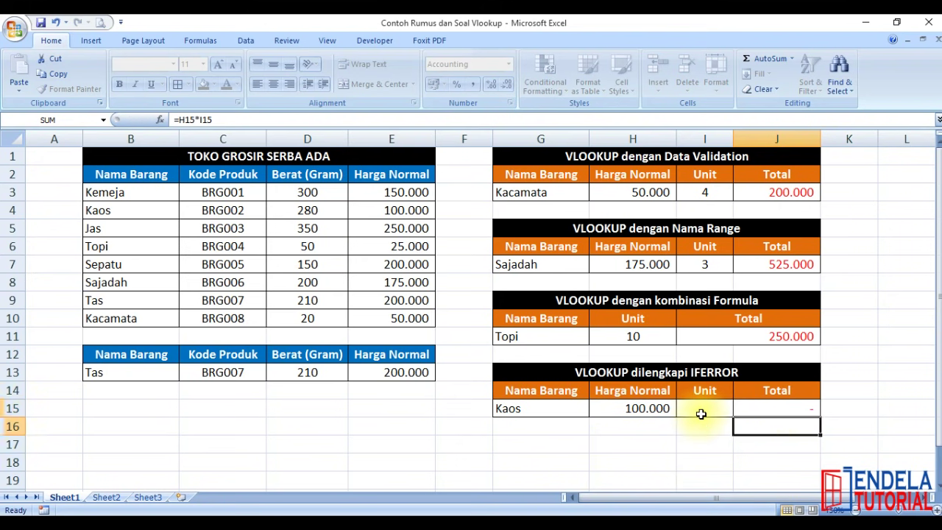
pyautogui.press('Return')
# - Set Unit to 8 and change the item to Sepatu, giving a Total of 1.600.000
pyautogui.click(700, 413)
pyautogui.write('8')
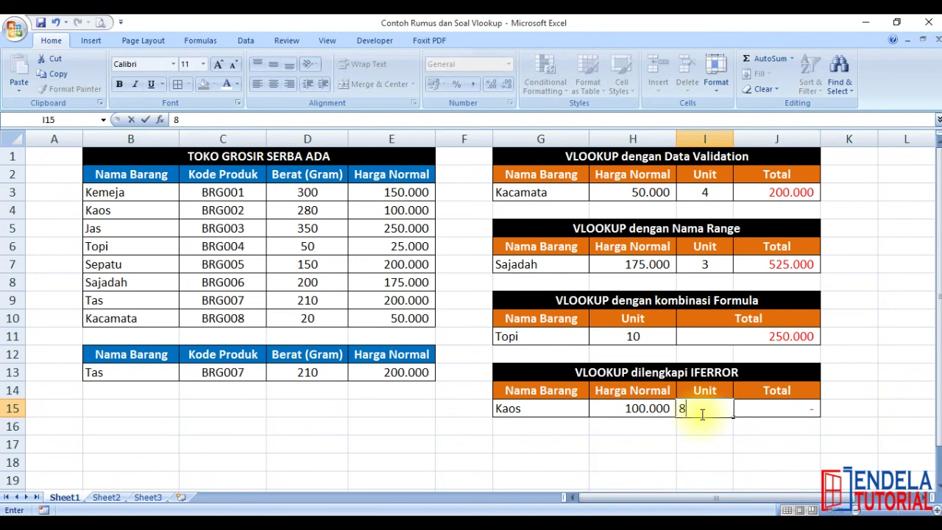
pyautogui.press('Return')
pyautogui.press('Up')
pyautogui.press('Left')
pyautogui.press('Left')
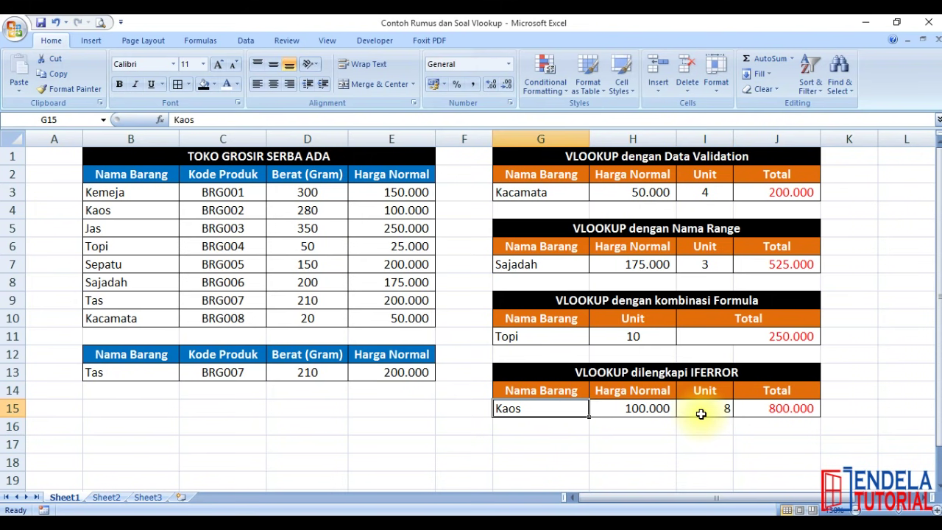
pyautogui.write('Sepatu')
pyautogui.press('Return')
pyautogui.press('Return')
pyautogui.press('Up')
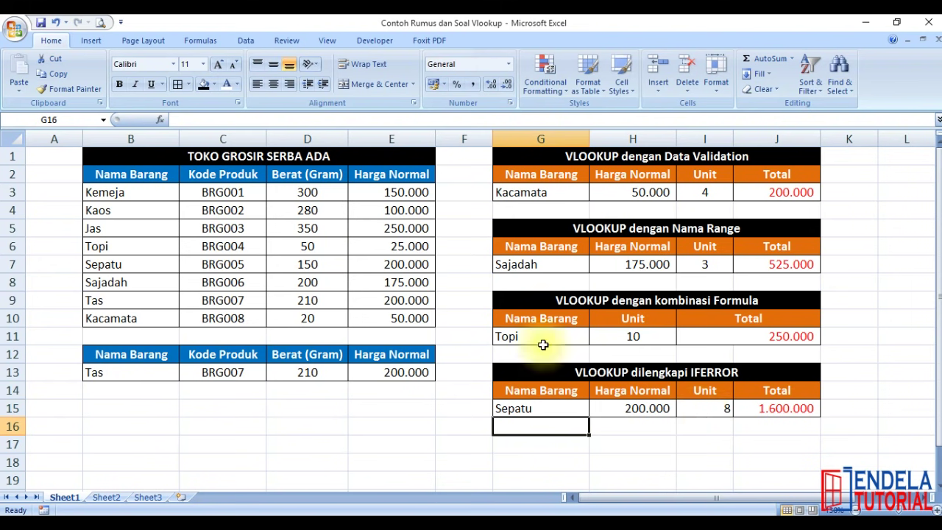
pyautogui.click(468, 278)
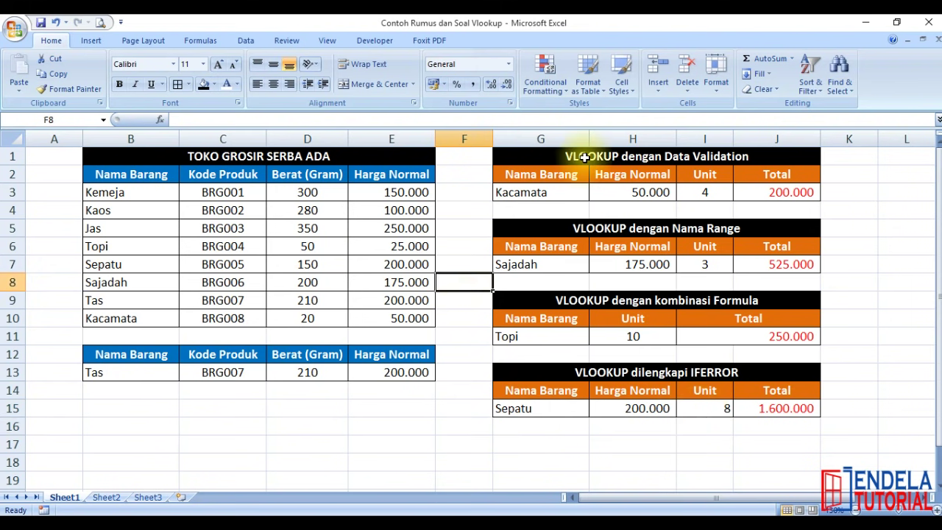
pyautogui.click(465, 158)
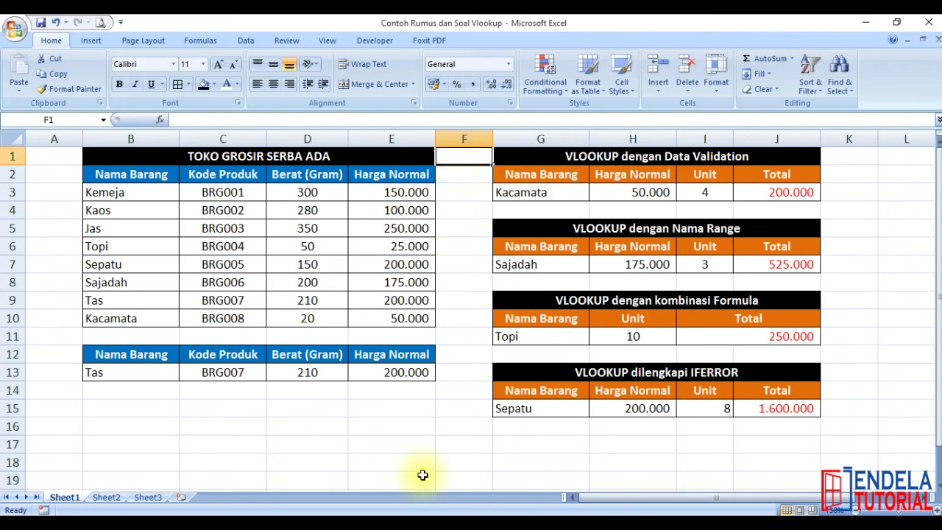
pyautogui.hotkey('ctrl', 'Home')
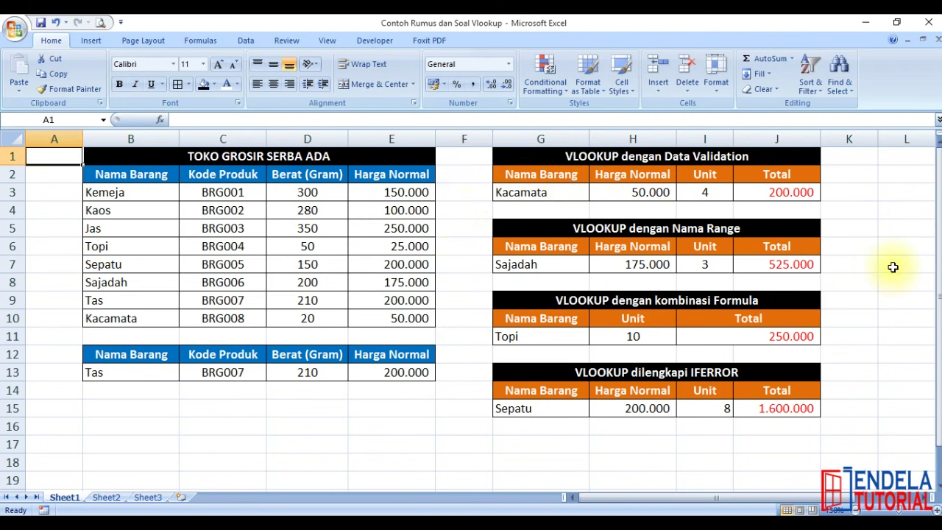